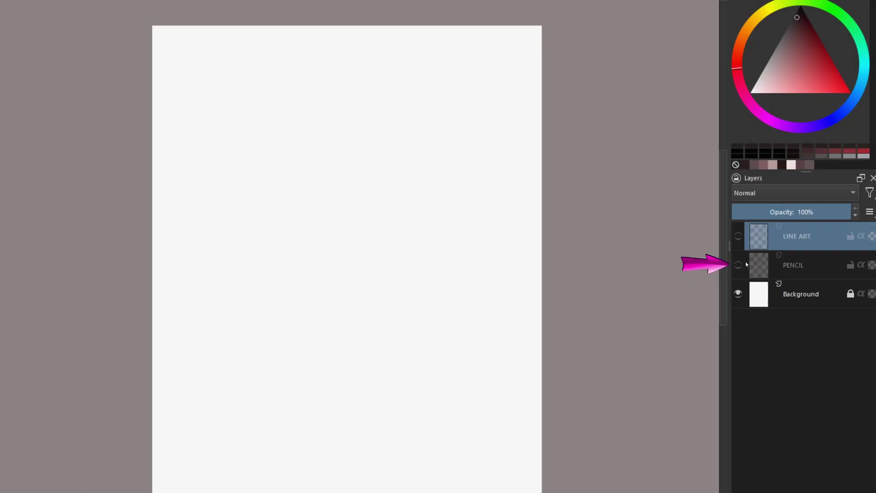
# Show the PENCIL and LINE ART layers, then hide PENCIL so only the ink shows
pyautogui.click(737, 266)
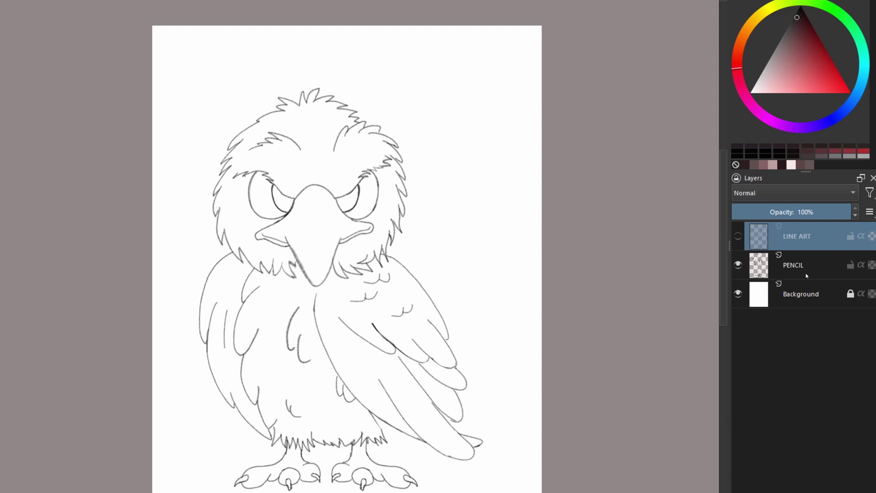
pyautogui.click(738, 237)
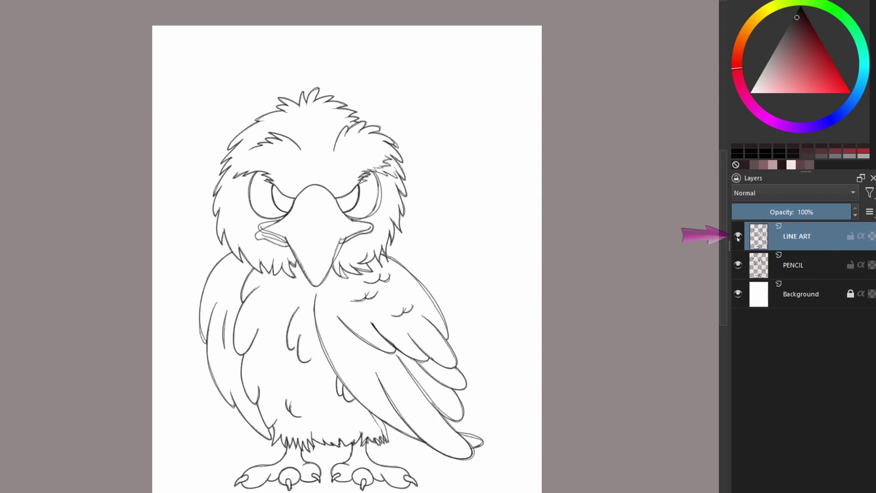
pyautogui.click(738, 266)
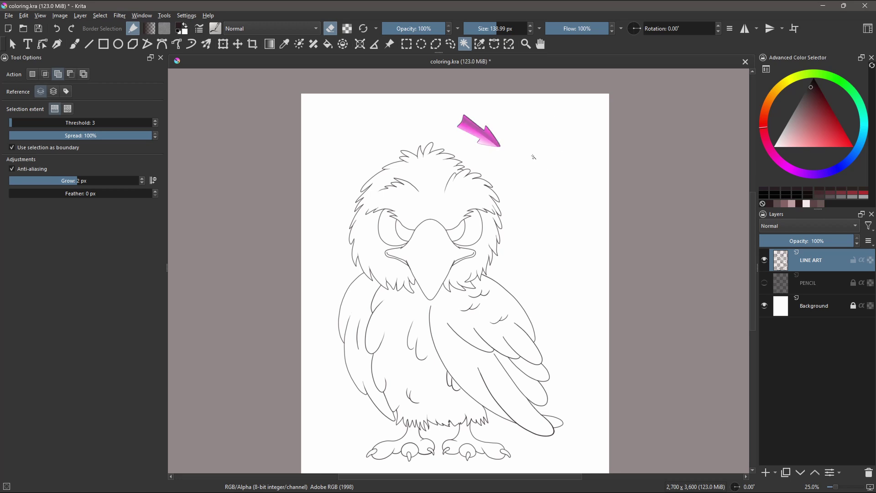
# Select the white background outside the bird and check it in mask view, then outline view
pyautogui.click(544, 150)
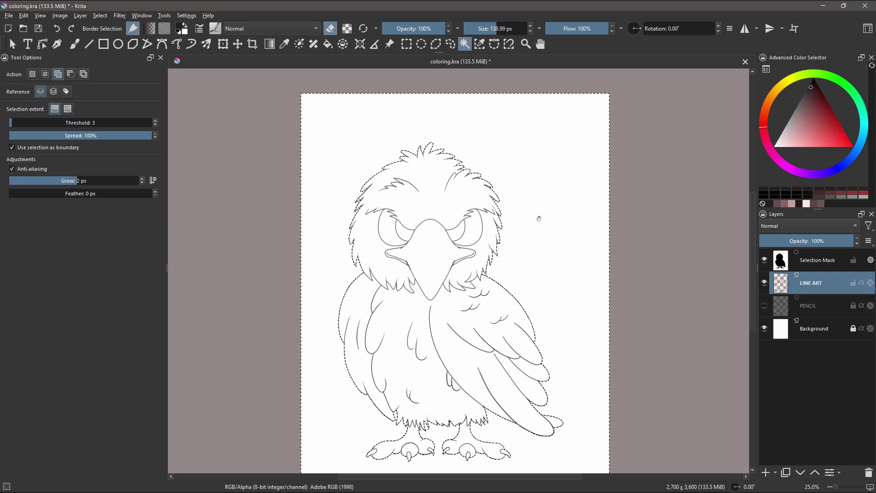
pyautogui.moveTo(541, 218); pyautogui.dragTo(550, 200)
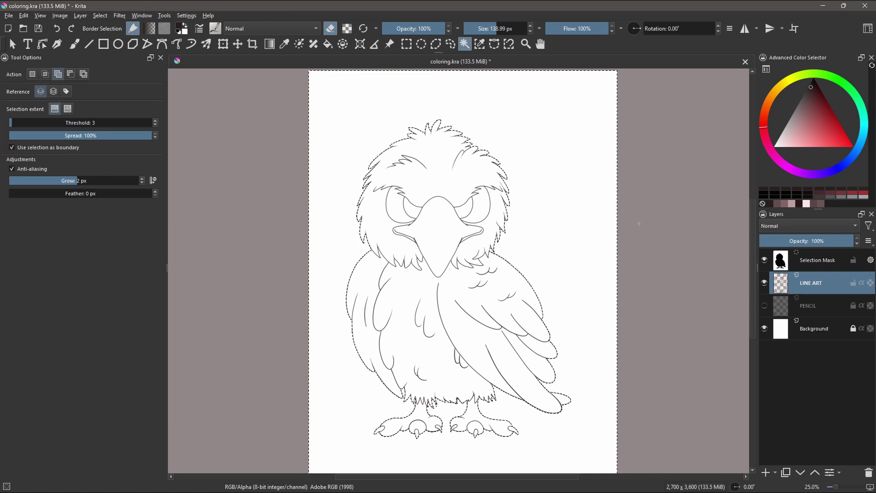
pyautogui.click(6, 486)
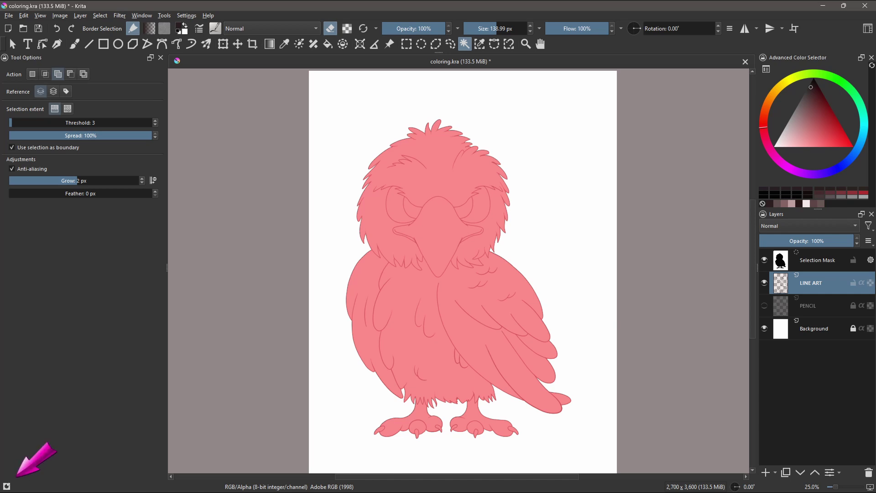
pyautogui.click(7, 485)
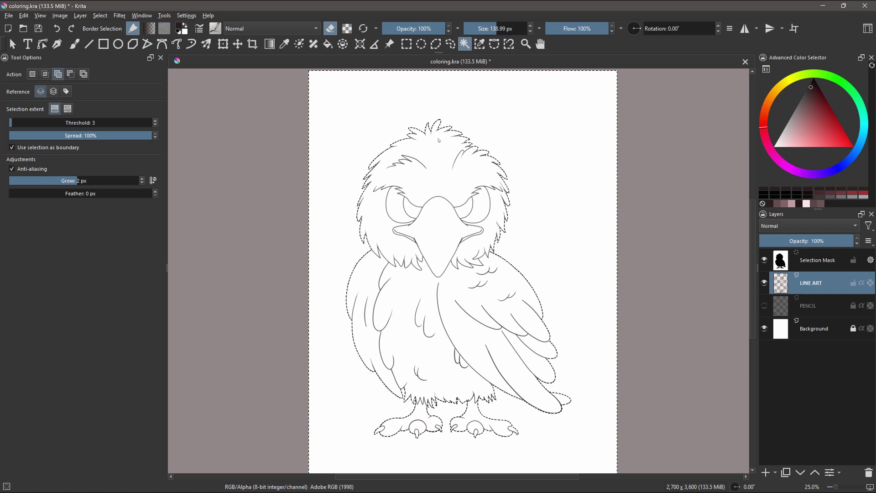
# Add an empty paint layer above PENCIL, pick pink, and undo a trial fill
pyautogui.click(815, 306)
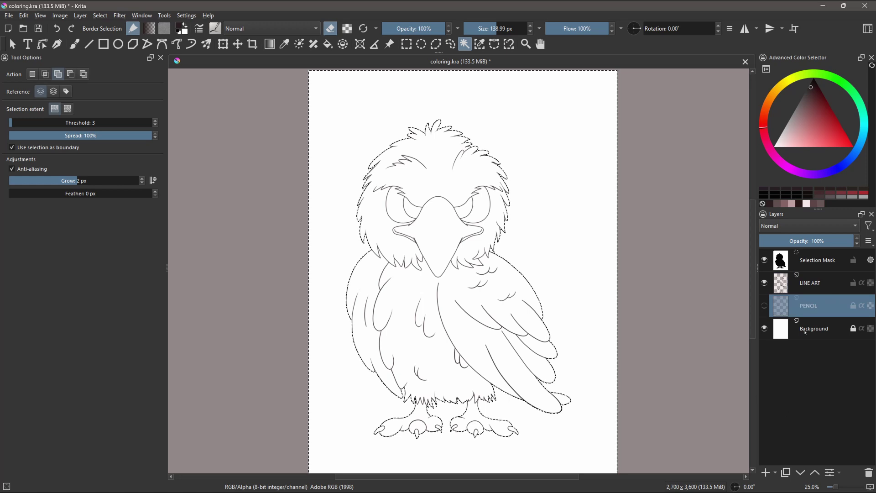
pyautogui.click(766, 473)
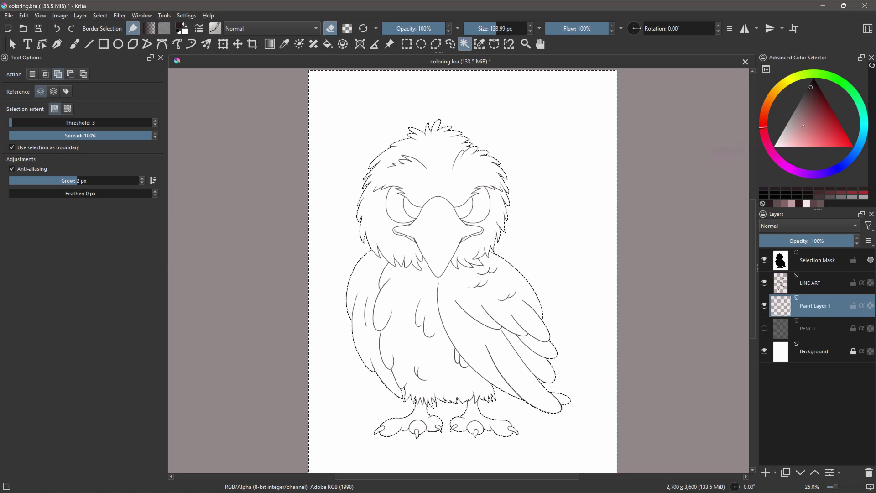
pyautogui.moveTo(803, 124); pyautogui.dragTo(809, 129)
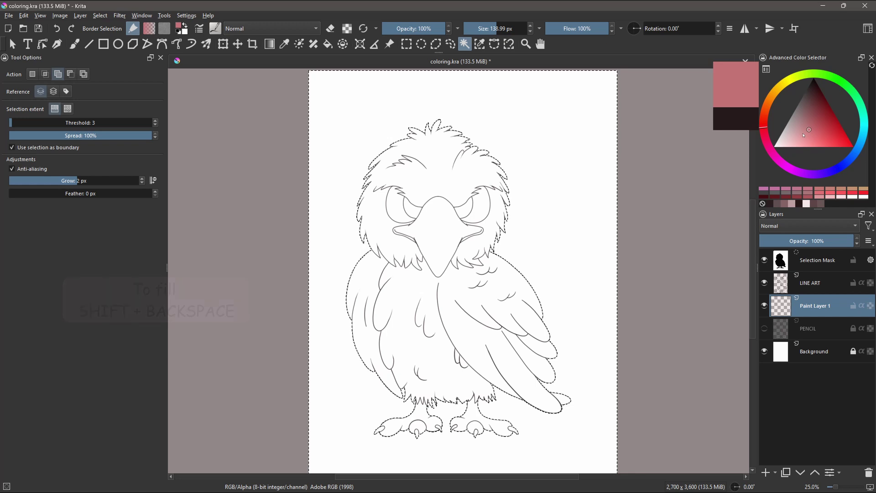
pyautogui.hotkey('shift', 'BackSpace')
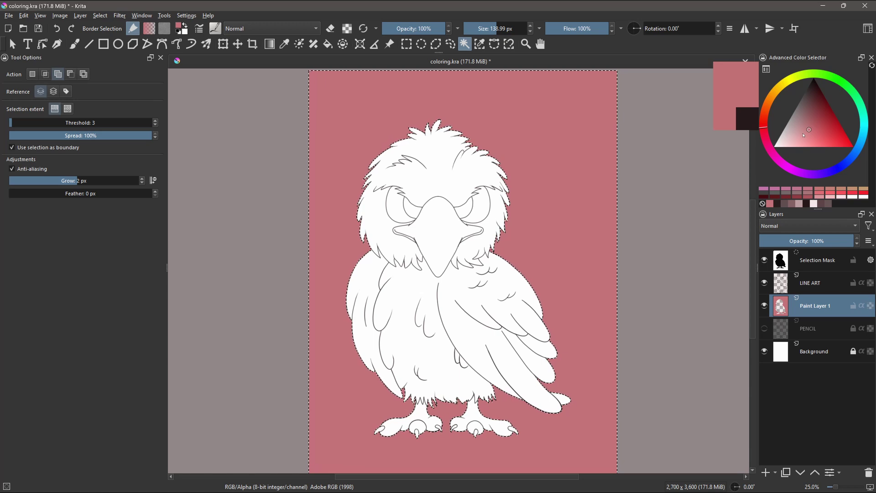
pyautogui.hotkey('ctrl', 'z')
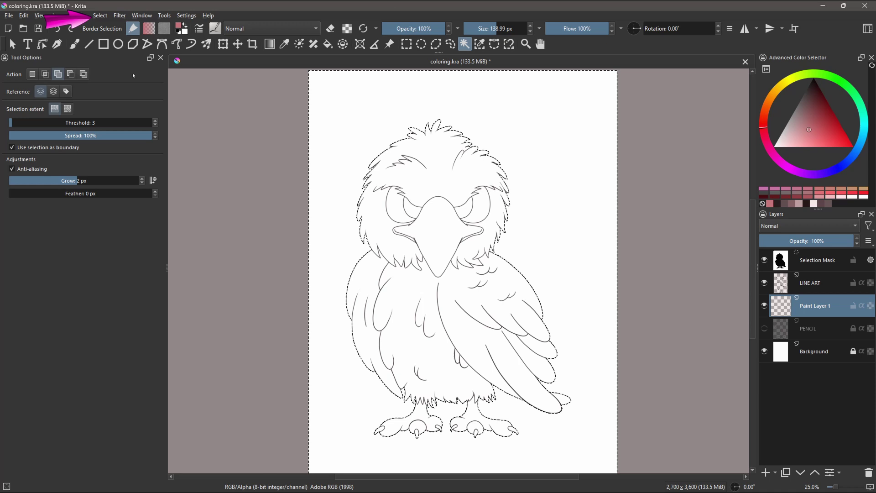
# Invert the selection onto the bird, check it in mask view, and fill it pink
pyautogui.click(98, 16)
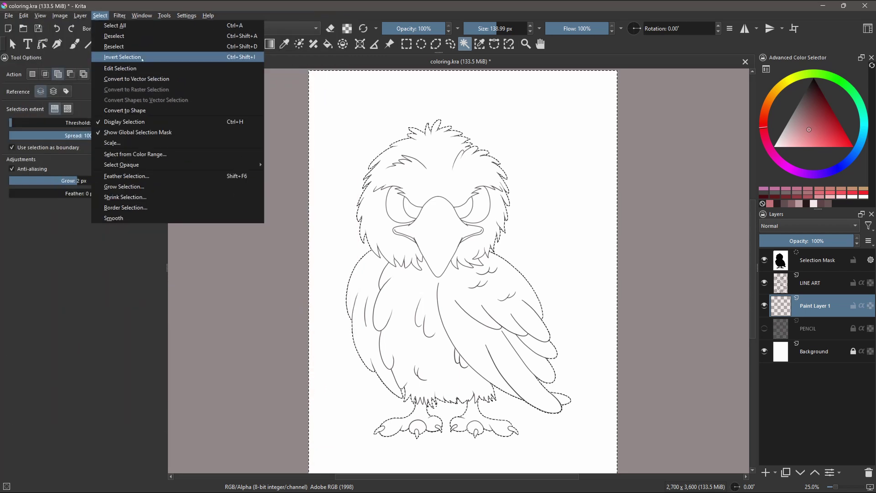
pyautogui.click(141, 58)
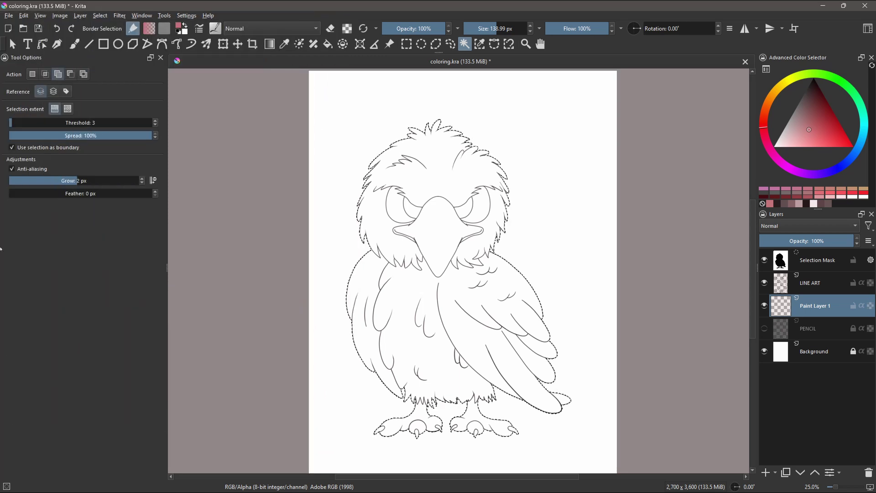
pyautogui.click(6, 486)
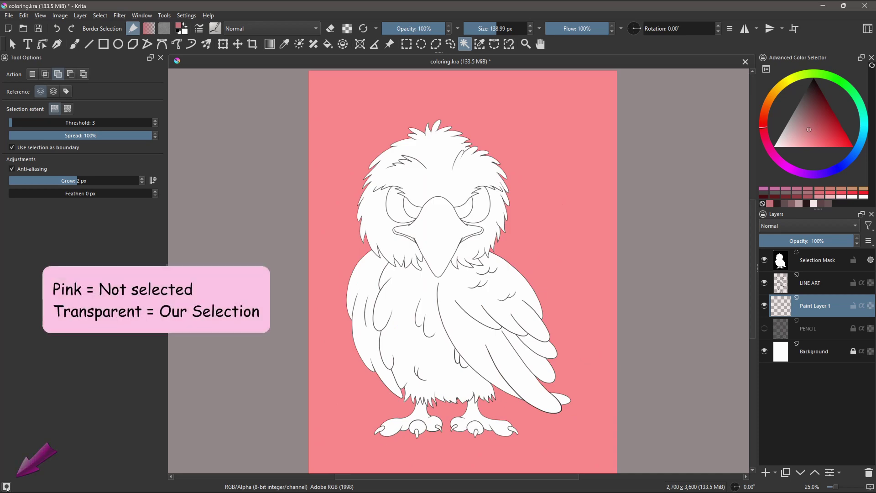
pyautogui.click(6, 486)
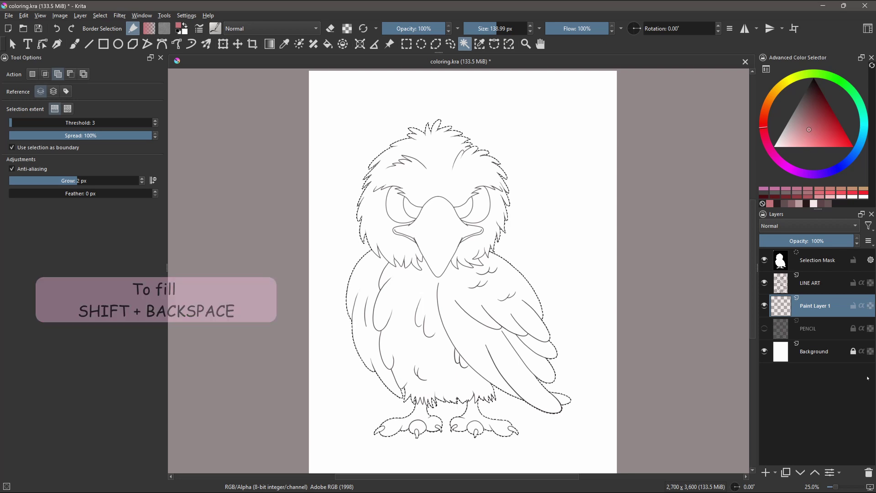
pyautogui.hotkey('shift', 'BackSpace')
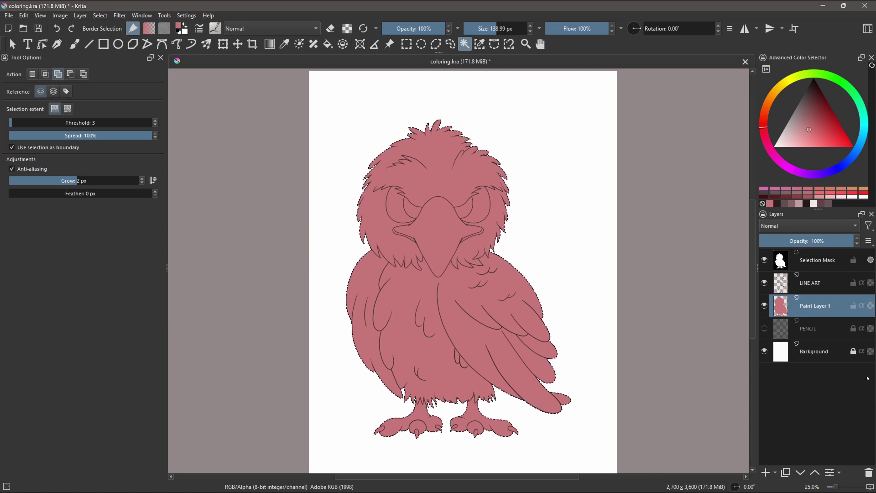
# Deselect and rename the pink fill layer to BASE COLOR
pyautogui.hotkey('ctrl', 'shift', 'a')
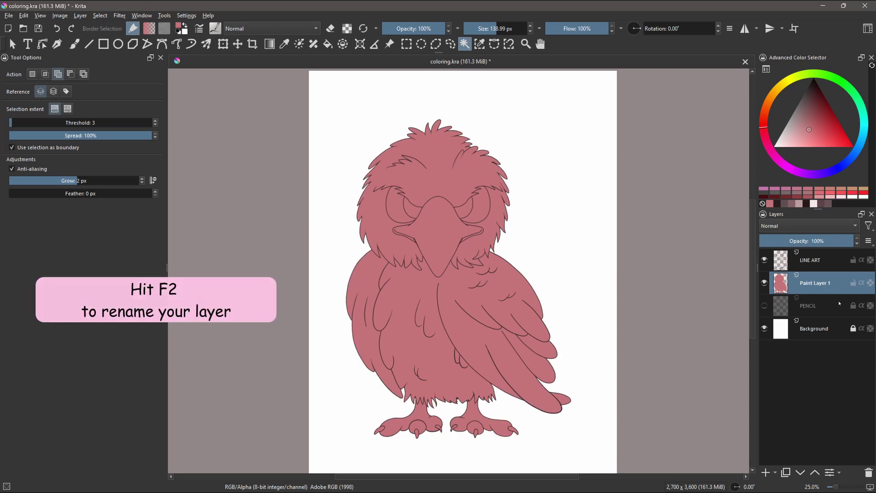
pyautogui.press('F2')
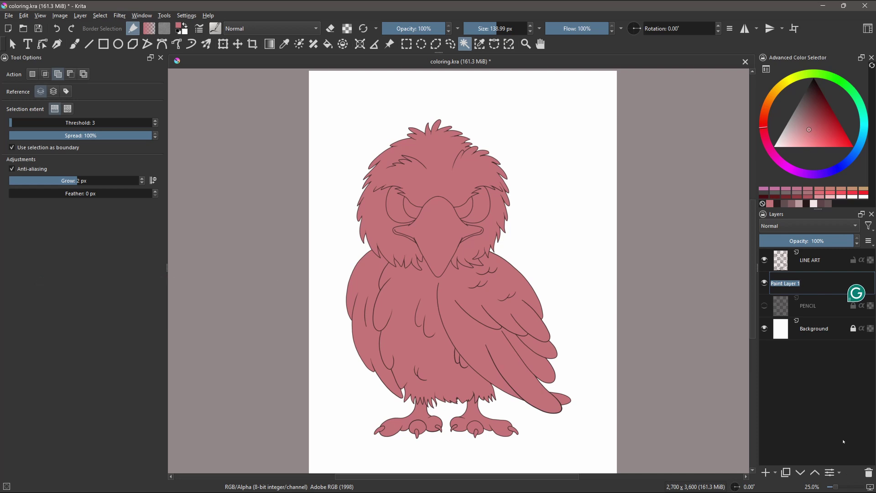
pyautogui.write('BASE CO')
pyautogui.write('LOR')
pyautogui.press('Return')
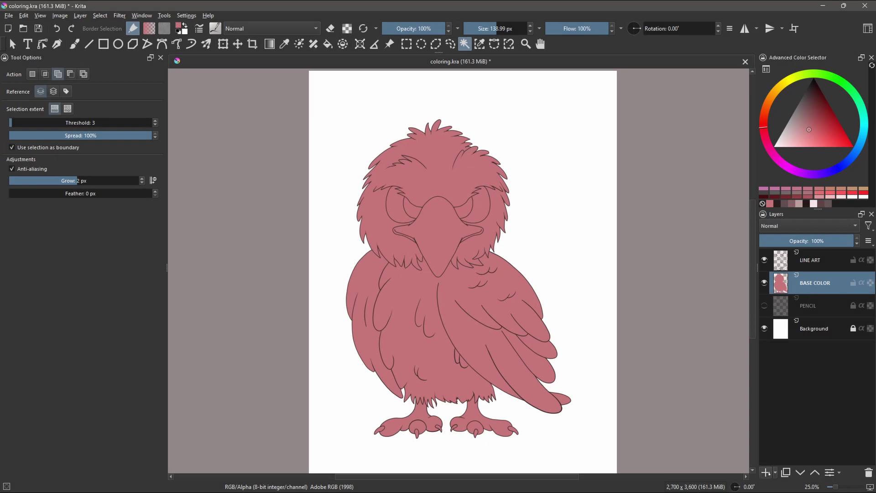
# Add a new paint layer above BASE COLOR and group both layers into Group 2
pyautogui.click(766, 472)
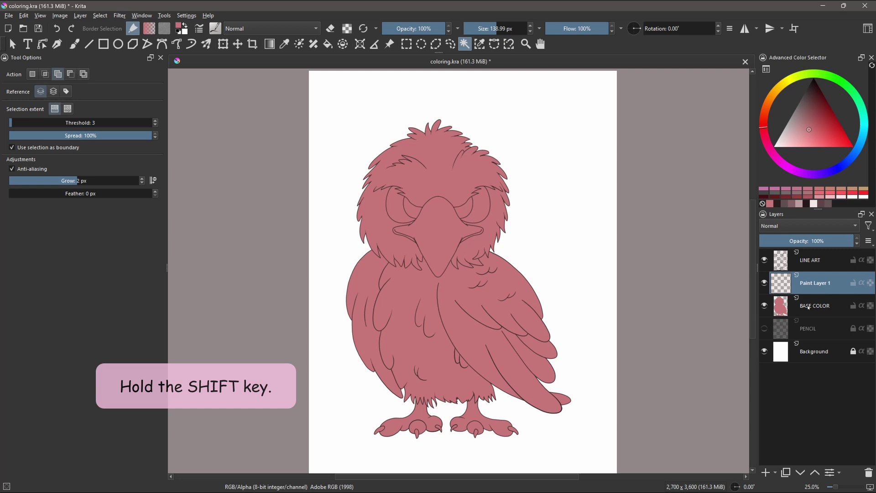
pyautogui.keyDown('shift'); pyautogui.click(807, 306); pyautogui.keyUp('shift')
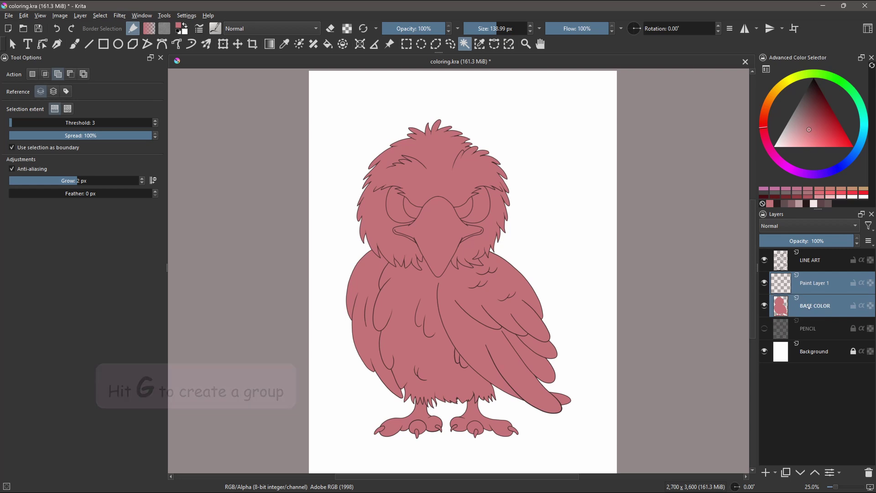
pyautogui.hotkey('ctrl', 'g')
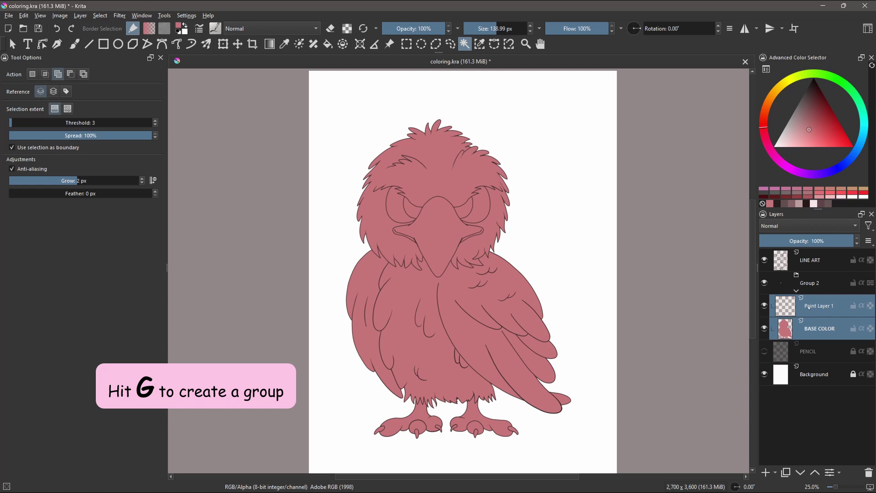
# Select Paint Layer 1, switch to the freehand brush, and rename the layer S
pyautogui.click(808, 306)
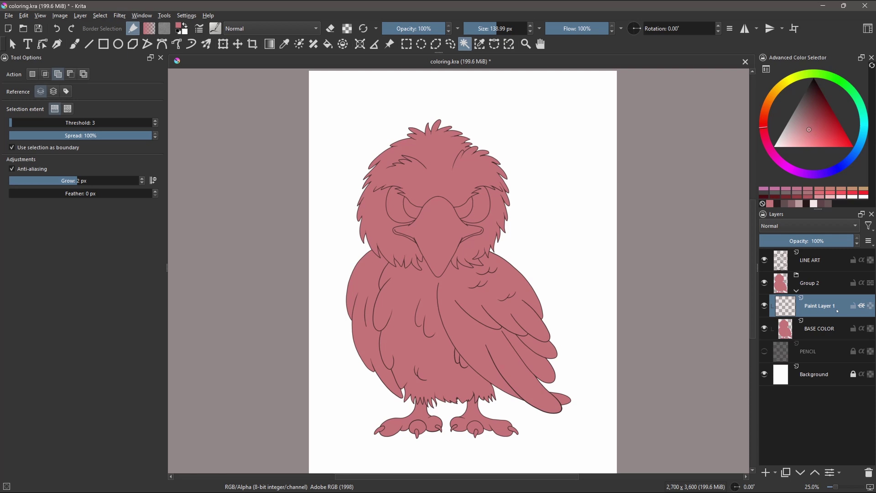
pyautogui.press('b')
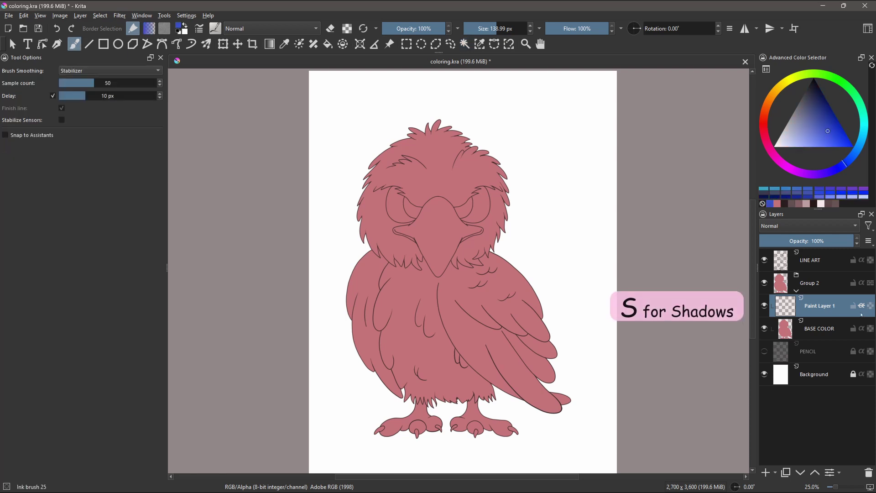
pyautogui.doubleClick(813, 307)
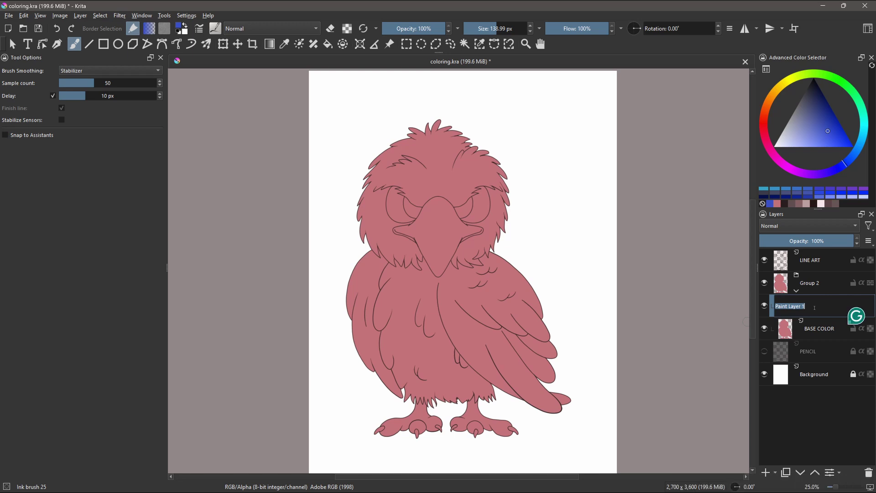
pyautogui.write('S')
pyautogui.press('Return')
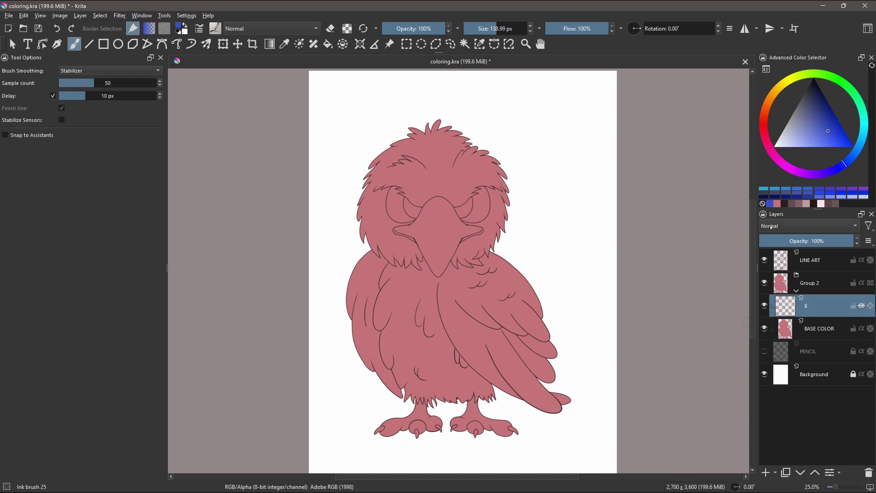
# Set layer S to Multiply at 59% opacity and pick a muted bluish-grey colour
pyautogui.click(771, 226)
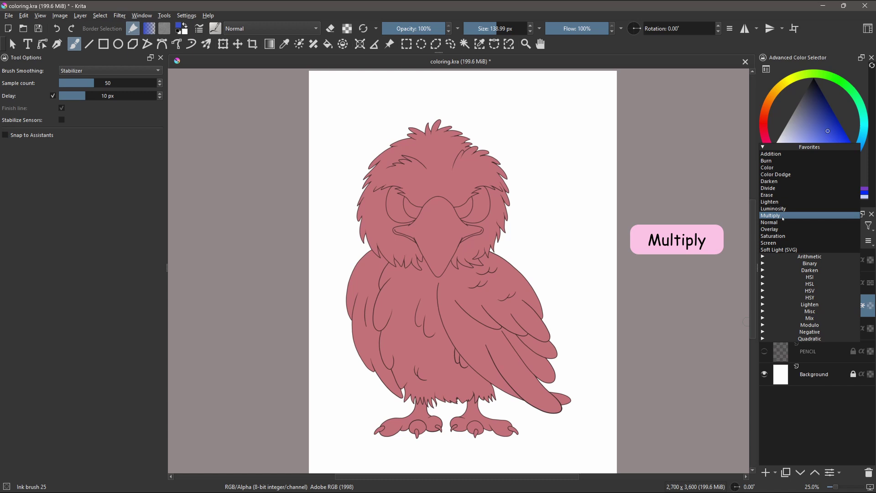
pyautogui.click(782, 217)
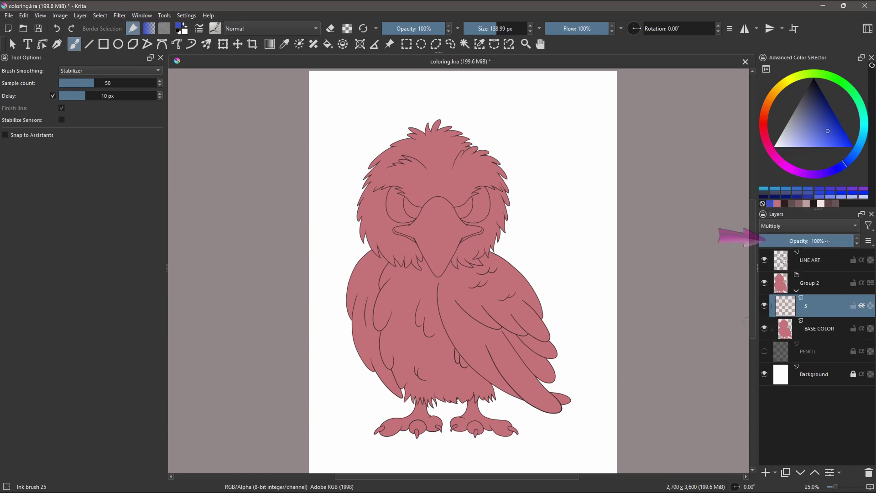
pyautogui.moveTo(827, 240); pyautogui.dragTo(815, 243)
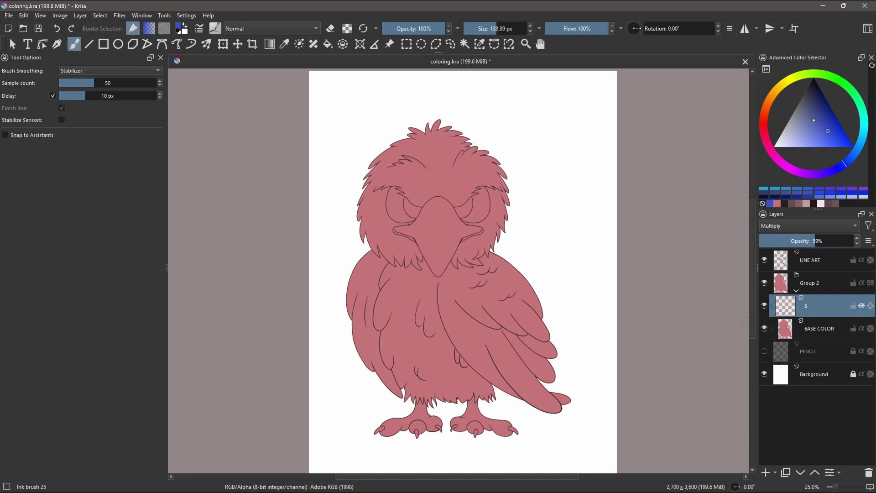
pyautogui.click(796, 117)
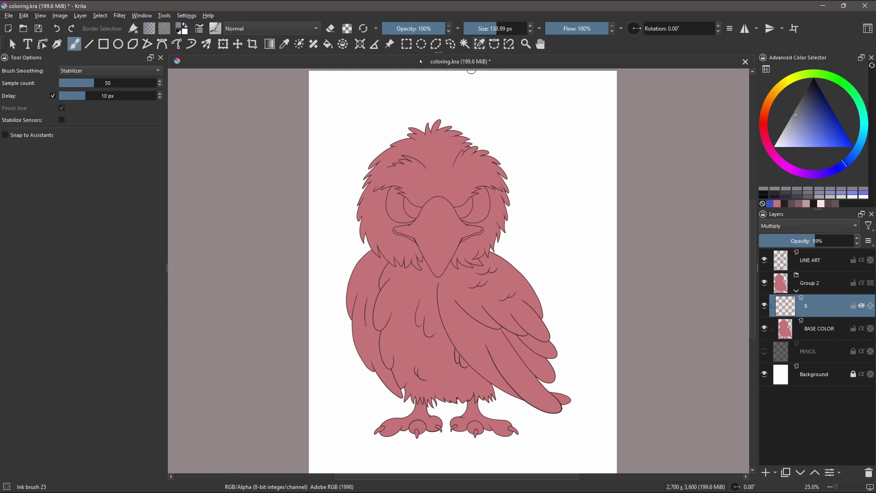
pyautogui.scroll(2, 437, 270)
pyautogui.scroll(2, 437, 270)
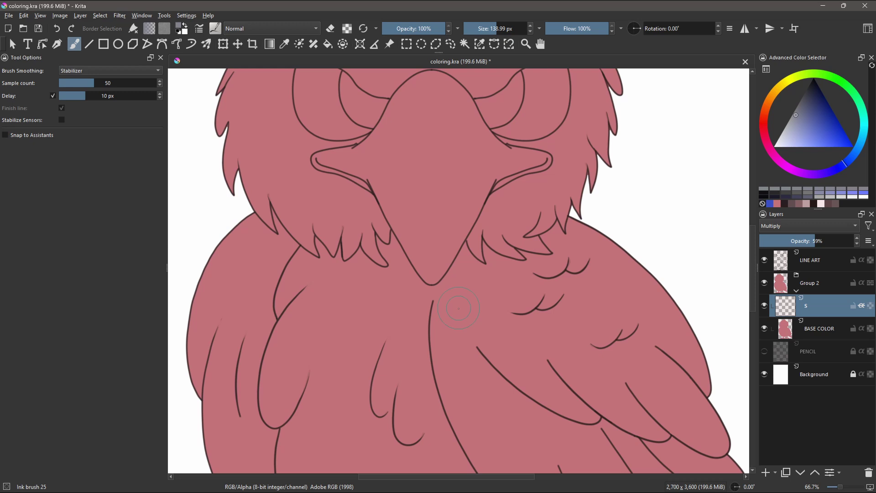
# Shrink the brush and set Brush Smoothing to None for detailed shading
pyautogui.click(490, 31)
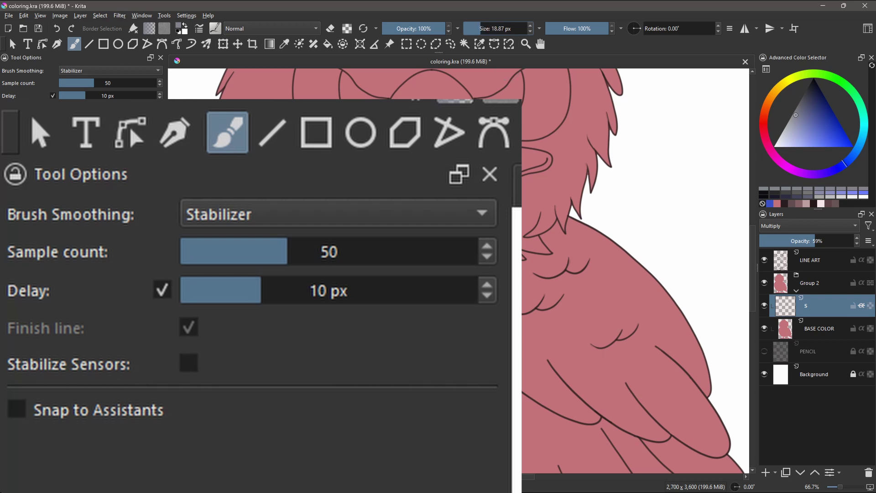
pyautogui.click(126, 72)
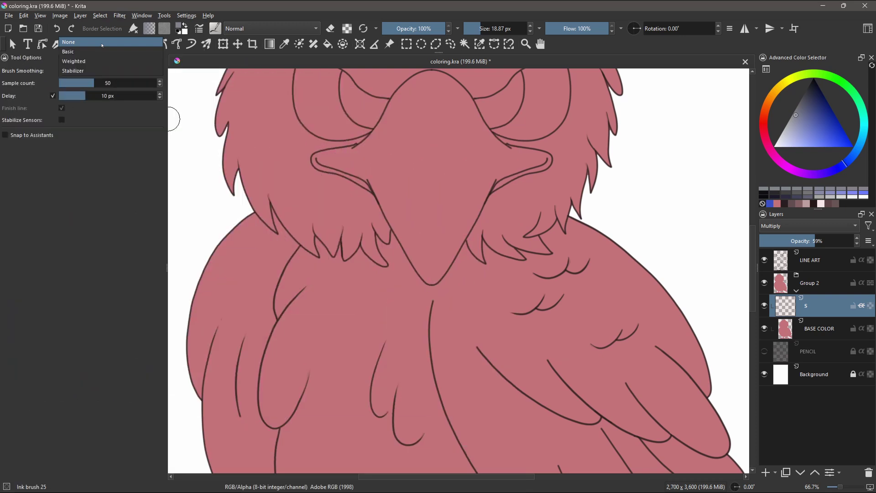
pyautogui.click(102, 45)
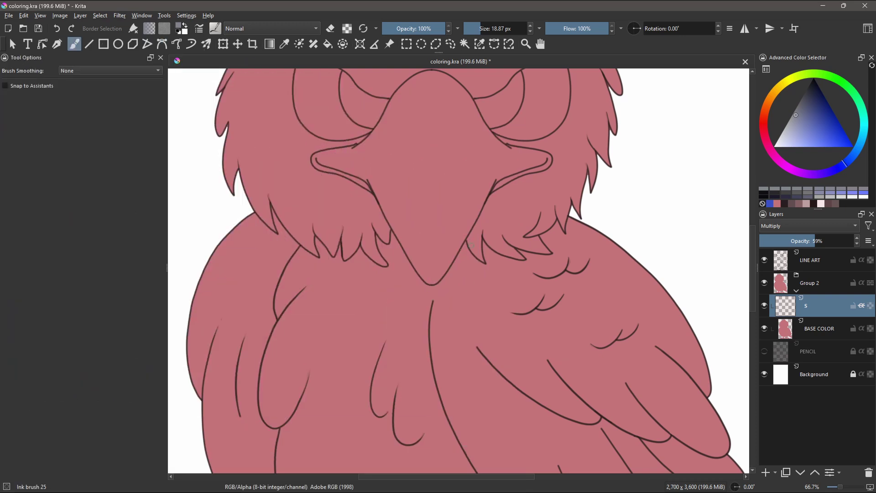
# Paint a shadow along the beak's right edge and erase its lower part
pyautogui.moveTo(438, 283); pyautogui.dragTo(466, 244)
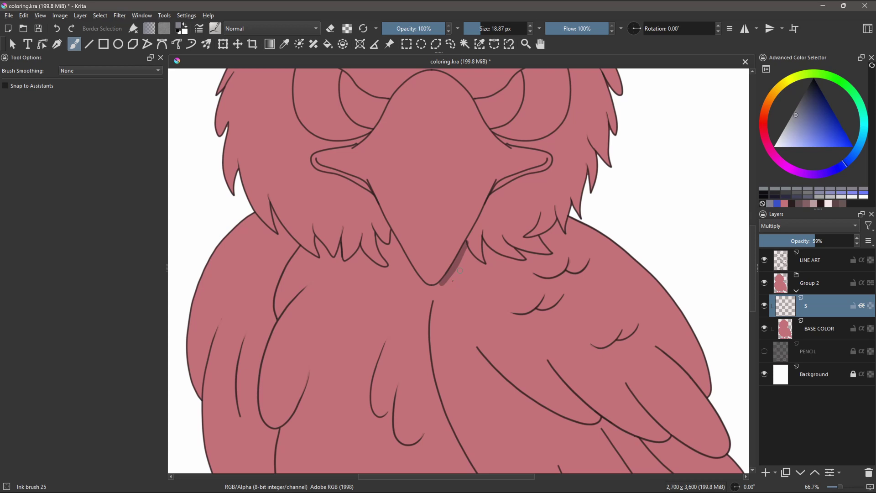
pyautogui.moveTo(436, 284)
pyautogui.mouseDown()
pyautogui.moveTo(467, 245)
pyautogui.moveTo(486, 260)
pyautogui.mouseUp()
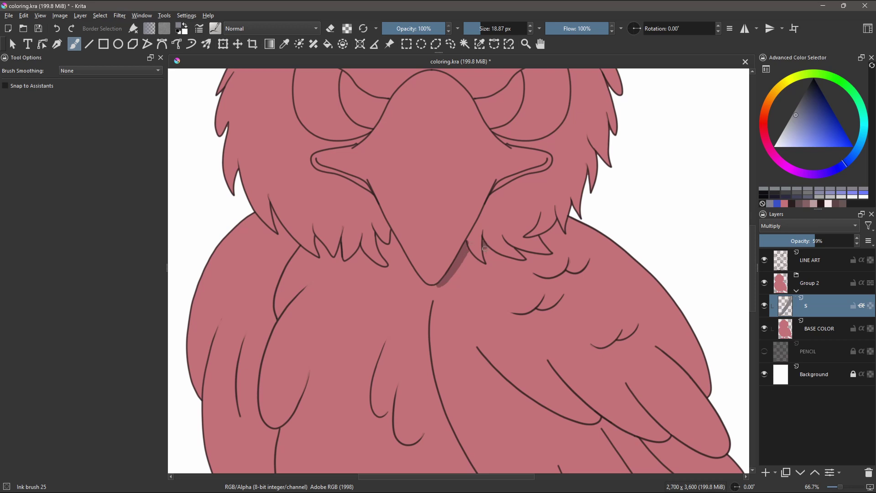
pyautogui.click(330, 29)
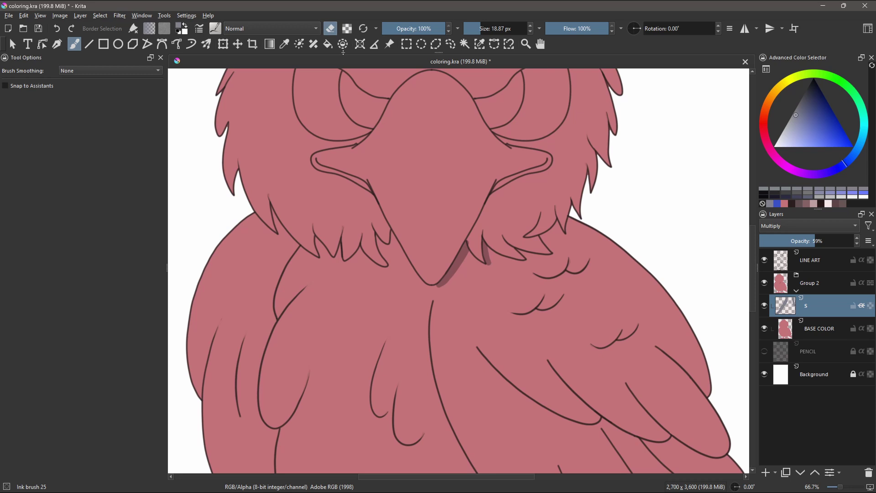
pyautogui.moveTo(441, 284)
pyautogui.mouseDown()
pyautogui.moveTo(457, 269)
pyautogui.moveTo(554, 255)
pyautogui.moveTo(582, 222)
pyautogui.moveTo(542, 235)
pyautogui.moveTo(561, 249)
pyautogui.moveTo(575, 232)
pyautogui.moveTo(566, 248)
pyautogui.moveTo(534, 260)
pyautogui.mouseUp()
pyautogui.press('e')
pyautogui.press('e')
pyautogui.click(335, 34)
pyautogui.press('e')
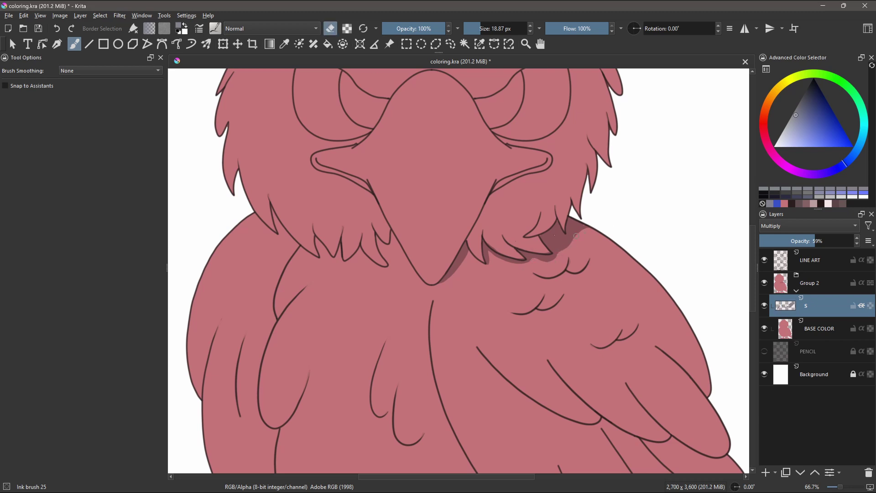
# Shade under the neck fur tufts left of the beak
pyautogui.press('e')
pyautogui.moveTo(390, 266)
pyautogui.mouseDown()
pyautogui.moveTo(378, 240)
pyautogui.moveTo(393, 233)
pyautogui.mouseUp()
pyautogui.moveTo(357, 264)
pyautogui.mouseDown()
pyautogui.moveTo(347, 255)
pyautogui.moveTo(361, 248)
pyautogui.moveTo(365, 255)
pyautogui.moveTo(380, 226)
pyautogui.mouseUp()
pyautogui.press('e')
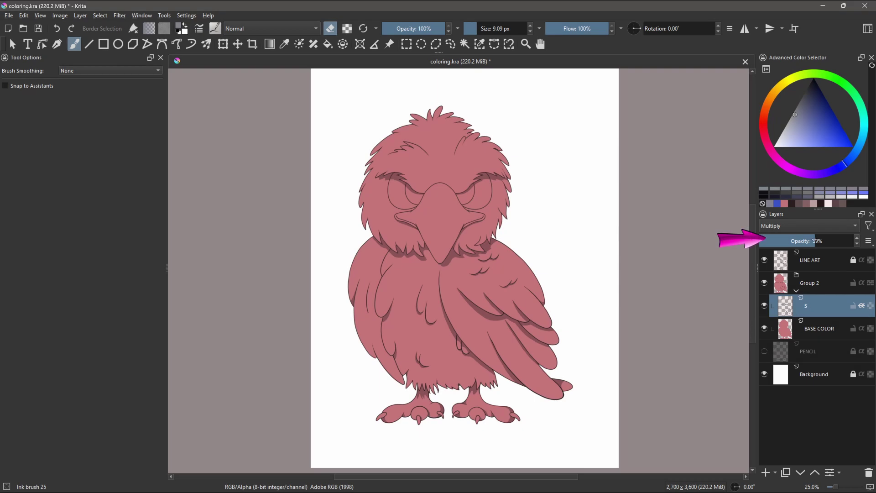
# Raise layer S's opacity to compare, then settle it back at 59%
pyautogui.moveTo(799, 241)
pyautogui.mouseDown()
pyautogui.moveTo(834, 241)
pyautogui.moveTo(803, 245)
pyautogui.moveTo(825, 243)
pyautogui.mouseUp()
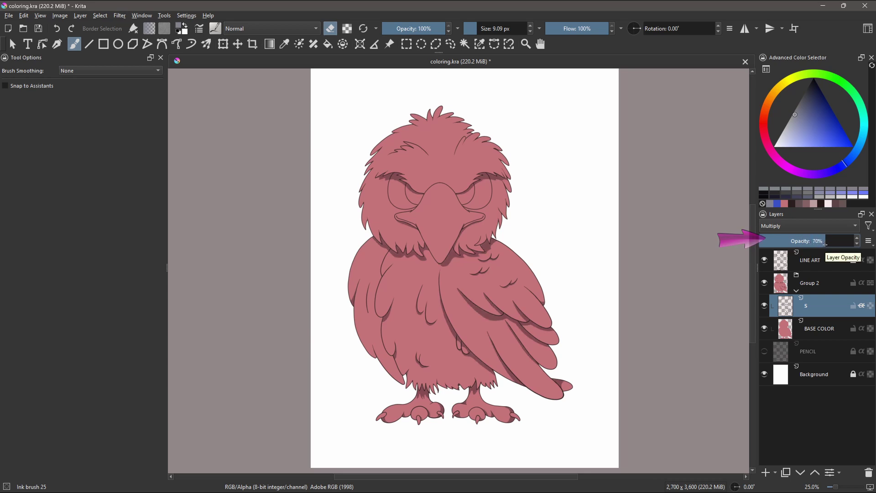
pyautogui.moveTo(824, 244); pyautogui.dragTo(817, 241)
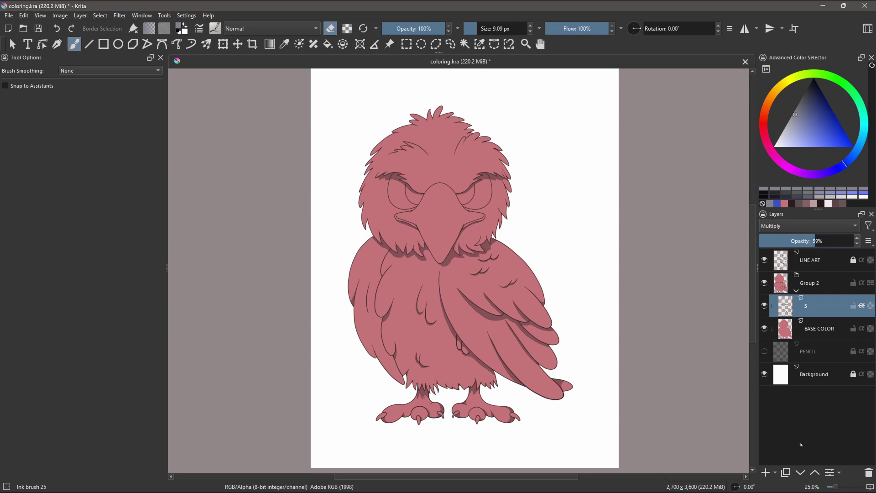
# Add a new paint layer above S and name it H
pyautogui.click(765, 472)
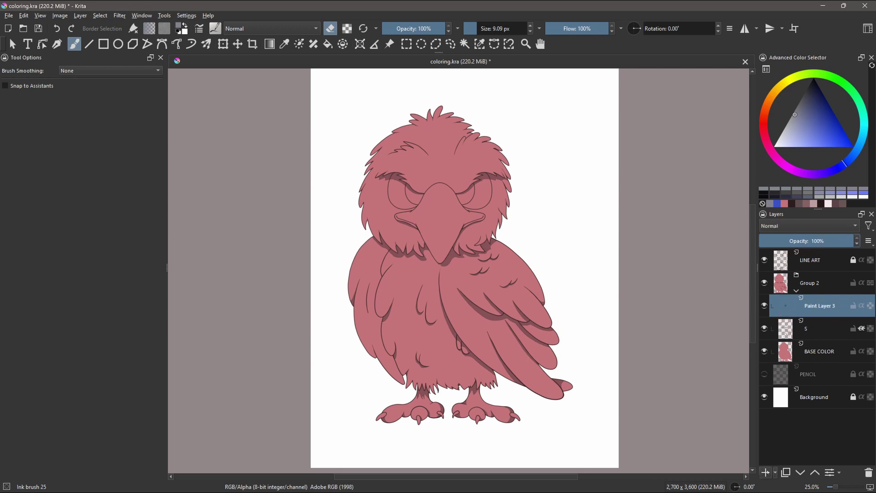
pyautogui.doubleClick(816, 307)
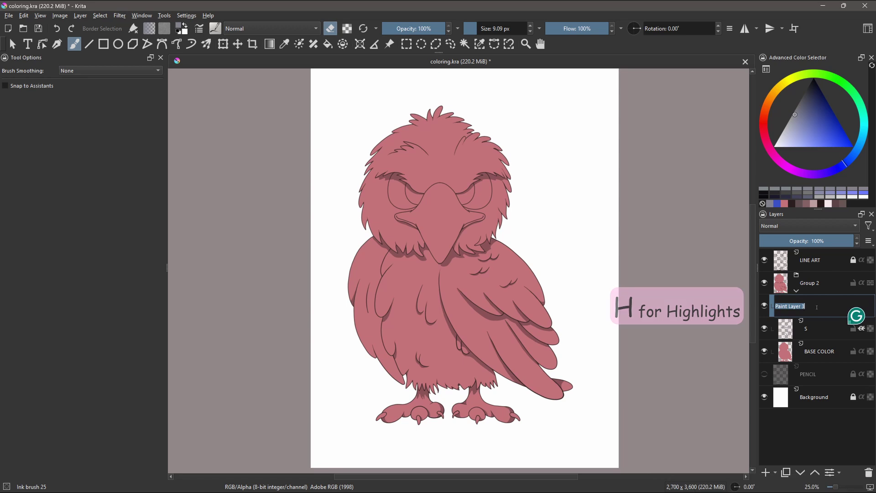
pyautogui.write('H')
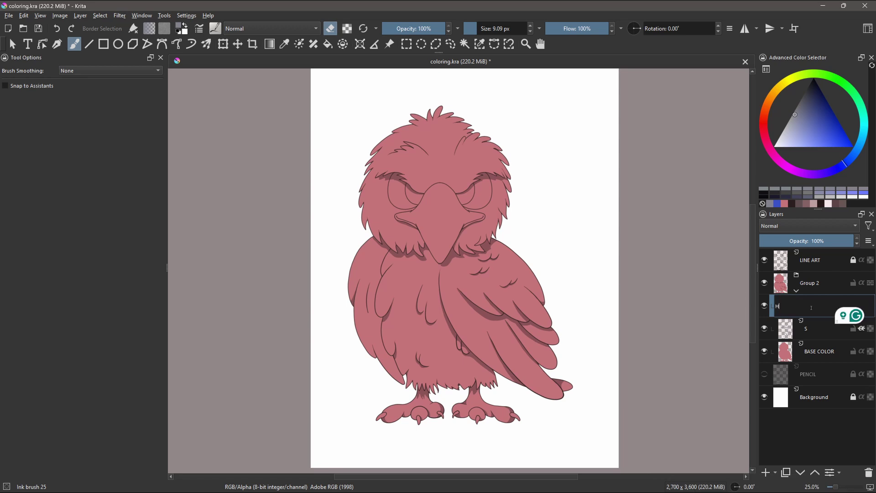
pyautogui.press('Return')
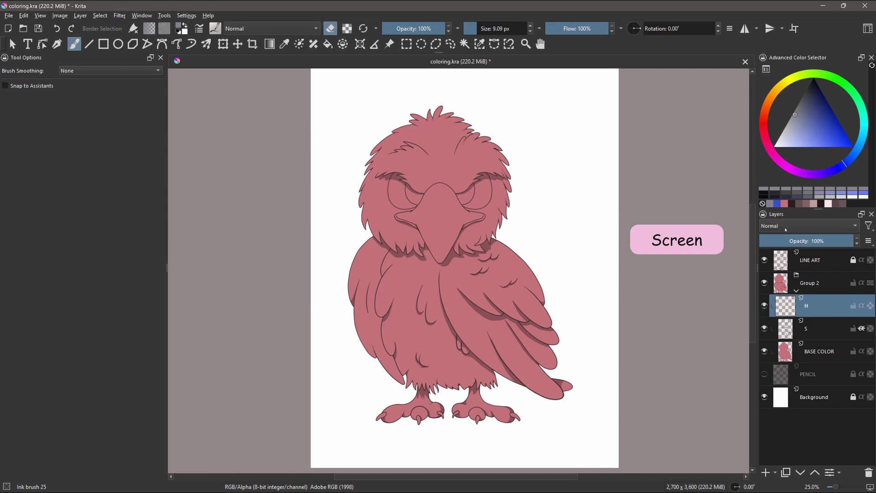
# Set layer H to Screen blending and choose a pale highlight colour
pyautogui.click(786, 226)
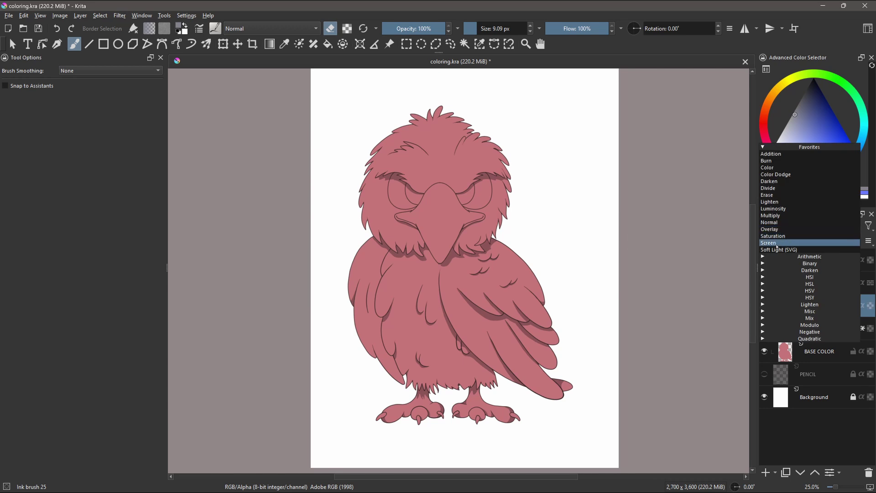
pyautogui.click(775, 244)
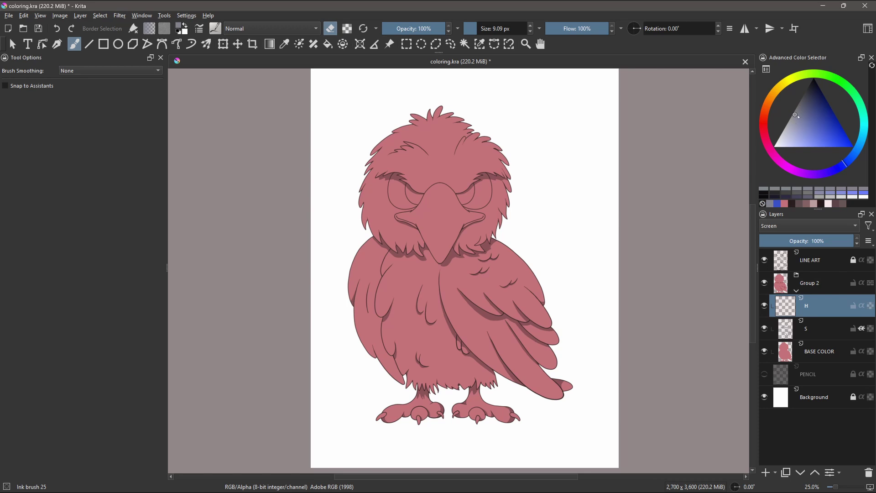
pyautogui.press('e')
pyautogui.click(793, 119)
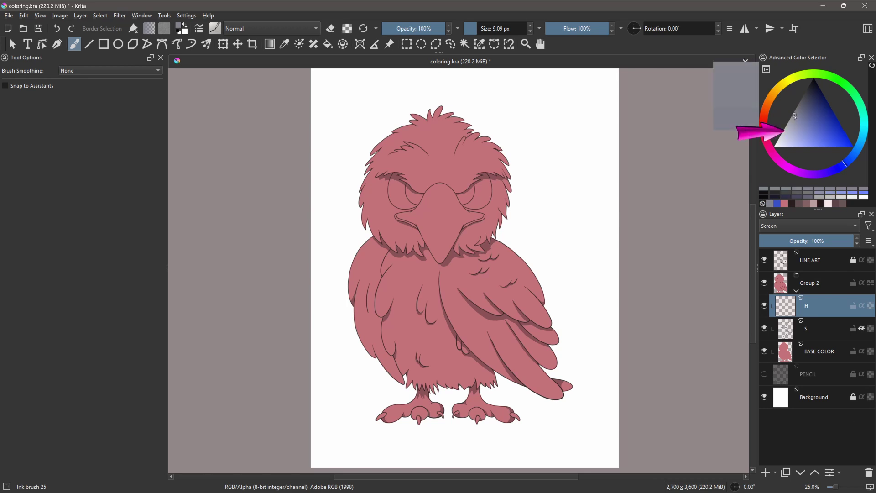
pyautogui.moveTo(792, 120); pyautogui.dragTo(785, 133)
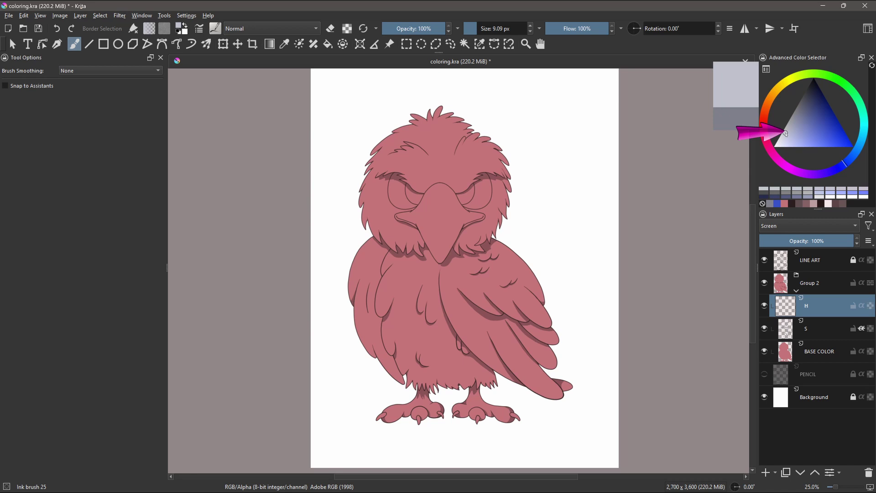
pyautogui.scroll(1, 405, 357)
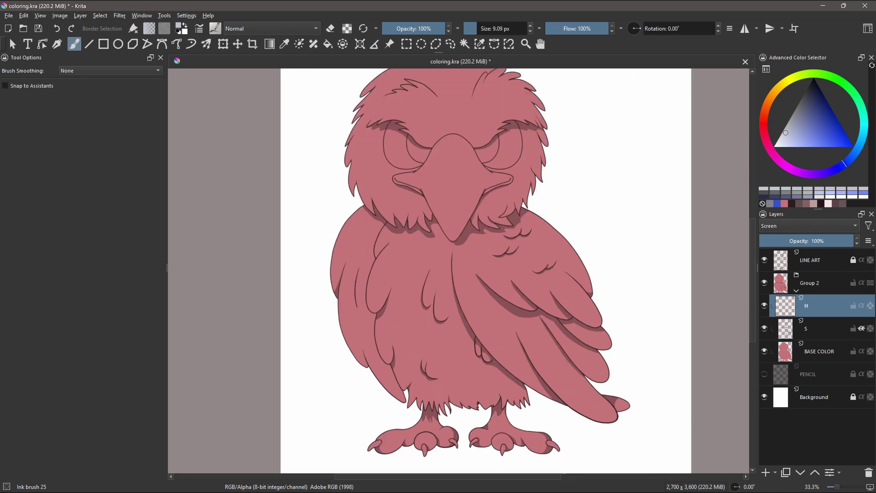
pyautogui.scroll(1, 405, 357)
# Paint pale highlights on the right foot's claws and thin them with the eraser
pyautogui.moveTo(439, 411); pyautogui.dragTo(476, 311)
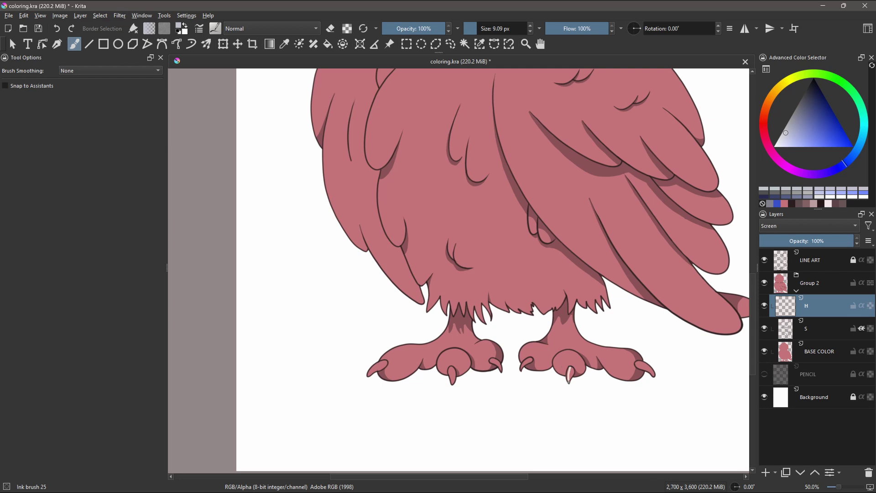
pyautogui.moveTo(568, 367); pyautogui.dragTo(570, 373)
pyautogui.moveTo(523, 359); pyautogui.dragTo(528, 369)
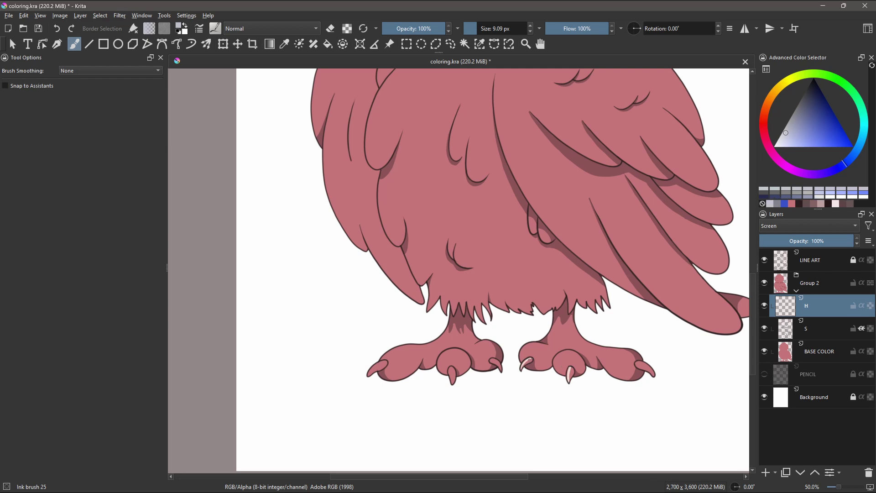
pyautogui.moveTo(638, 362); pyautogui.dragTo(647, 371)
pyautogui.press('e')
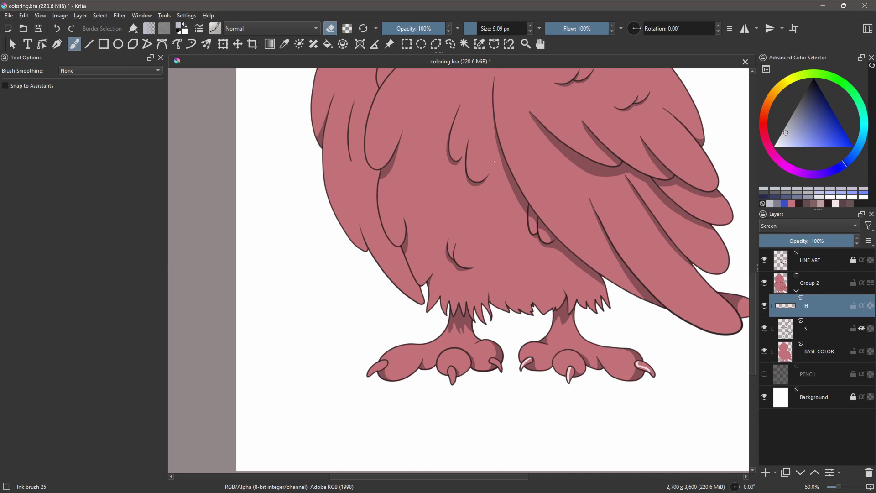
pyautogui.scroll(2, 454, 293)
pyautogui.scroll(2, 454, 293)
pyautogui.moveTo(483, 273)
pyautogui.mouseDown()
pyautogui.moveTo(438, 321)
pyautogui.moveTo(452, 282)
pyautogui.moveTo(437, 322)
pyautogui.mouseUp()
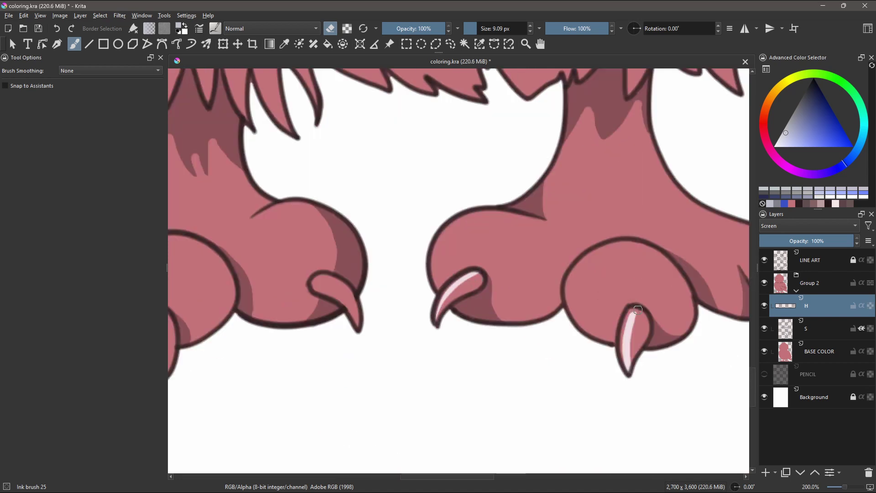
pyautogui.moveTo(634, 311); pyautogui.dragTo(624, 364)
pyautogui.moveTo(632, 402); pyautogui.dragTo(228, 423)
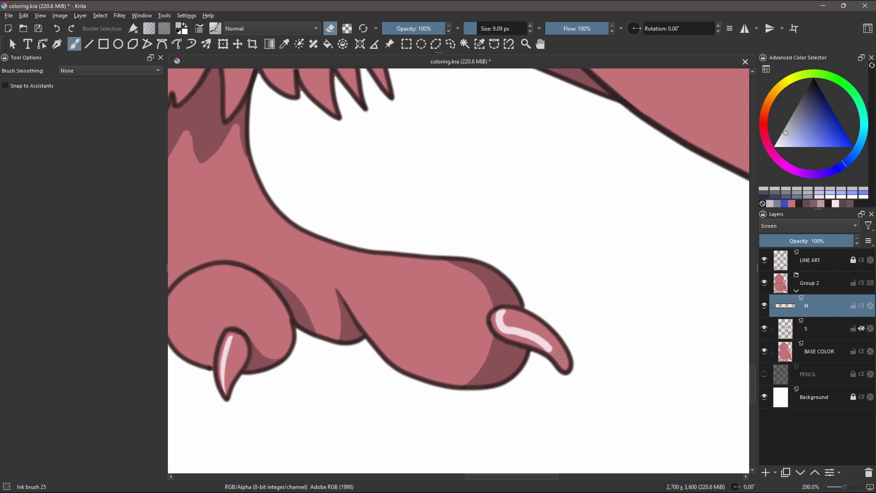
pyautogui.moveTo(551, 345)
pyautogui.mouseDown()
pyautogui.moveTo(496, 331)
pyautogui.moveTo(527, 337)
pyautogui.mouseUp()
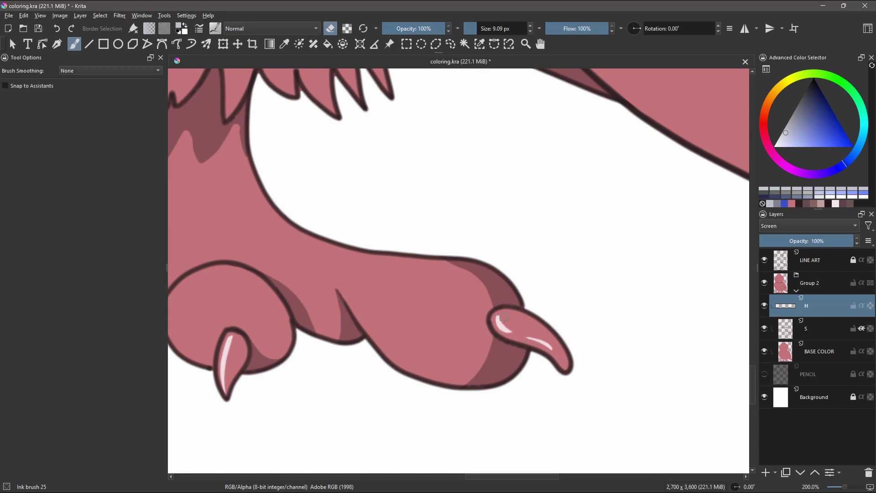
pyautogui.scroll(-2, 553, 348)
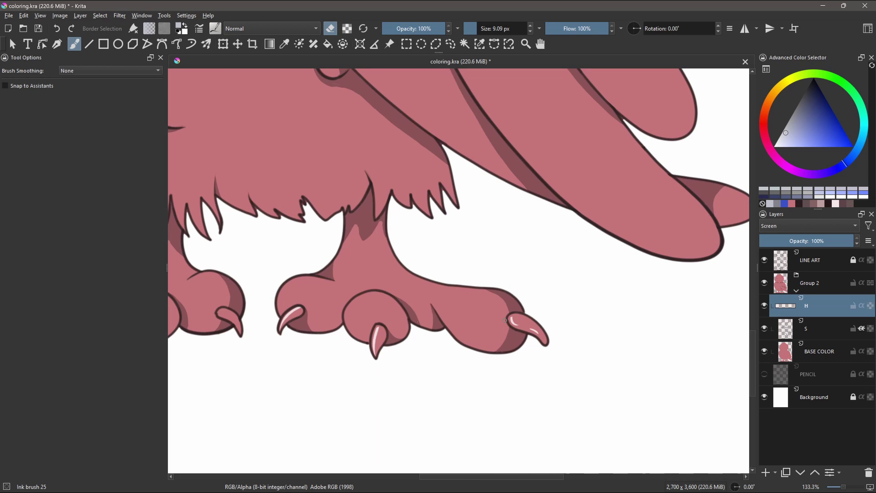
pyautogui.scroll(-2, 397, 359)
pyautogui.scroll(2, 397, 359)
# Highlight the left foot's claws, trimming the excess with the eraser
pyautogui.press('e')
pyautogui.moveTo(329, 319); pyautogui.dragTo(338, 362)
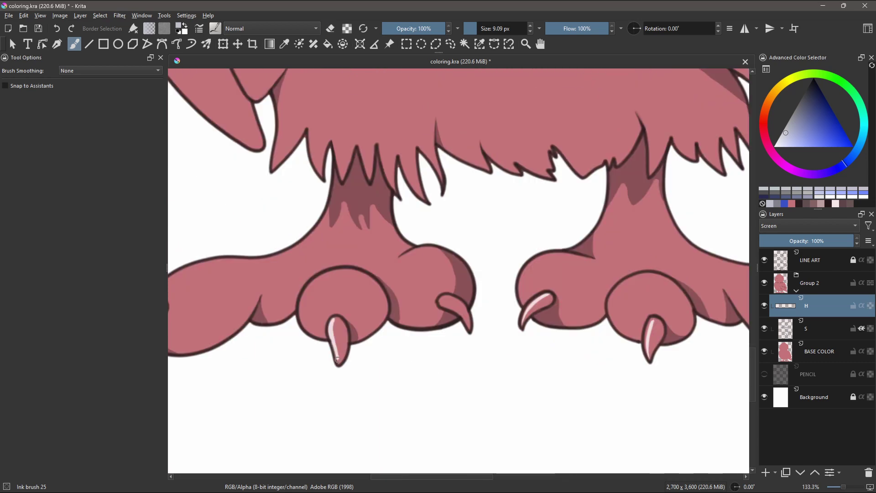
pyautogui.moveTo(439, 297); pyautogui.dragTo(468, 329)
pyautogui.press('e')
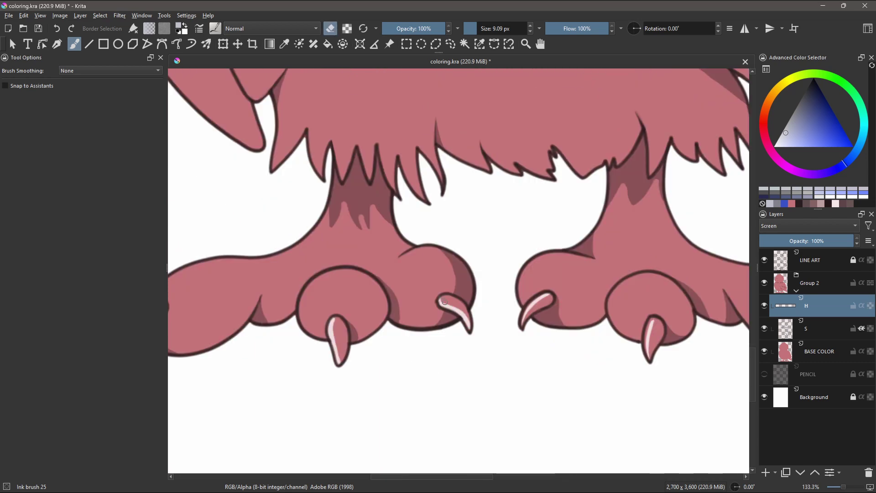
pyautogui.moveTo(297, 277); pyautogui.dragTo(447, 293)
pyautogui.press('e')
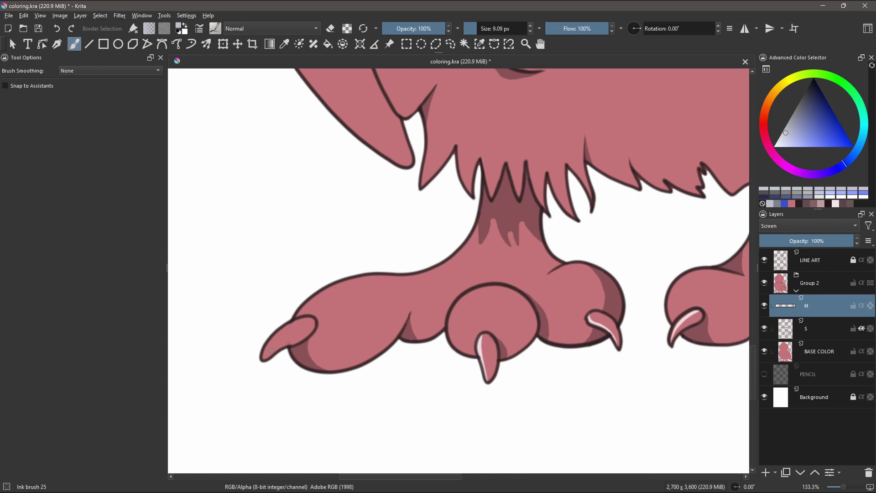
pyautogui.moveTo(263, 357)
pyautogui.mouseDown()
pyautogui.moveTo(292, 323)
pyautogui.moveTo(268, 358)
pyautogui.mouseUp()
pyautogui.press('e')
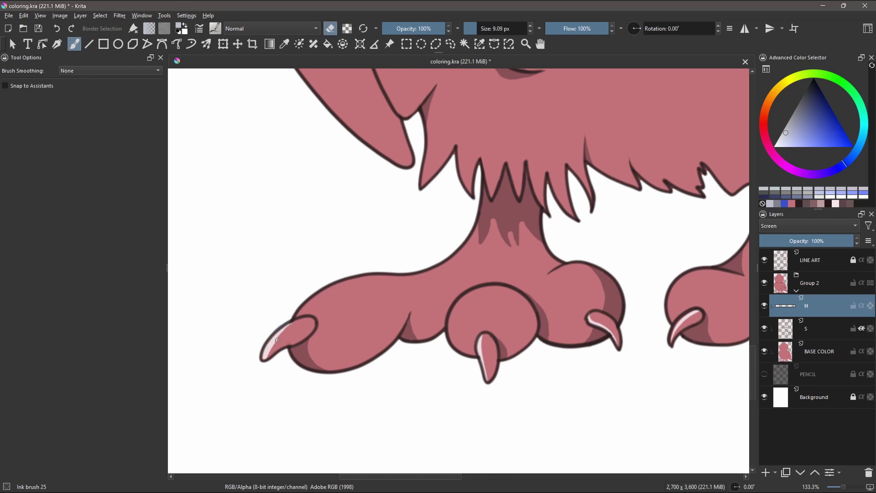
pyautogui.scroll(-1, 528, 277)
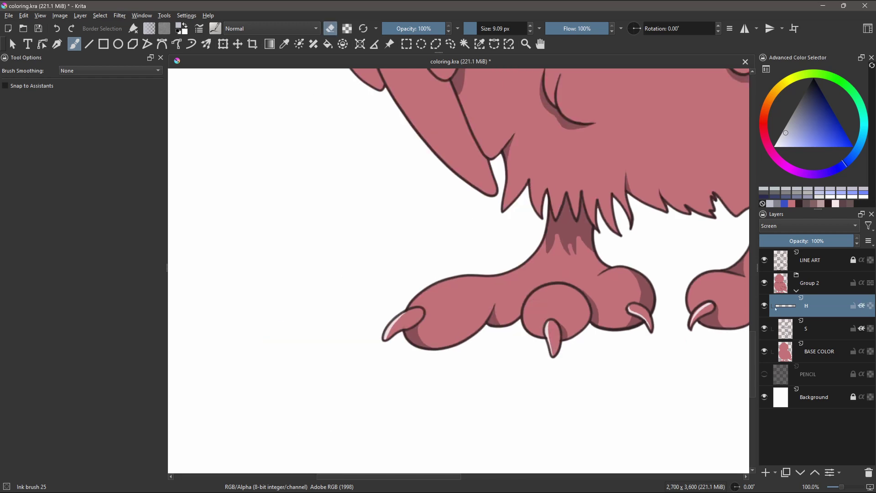
# Paint white highlights on the fur tufts above the feet and erase the overshoot
pyautogui.press('e')
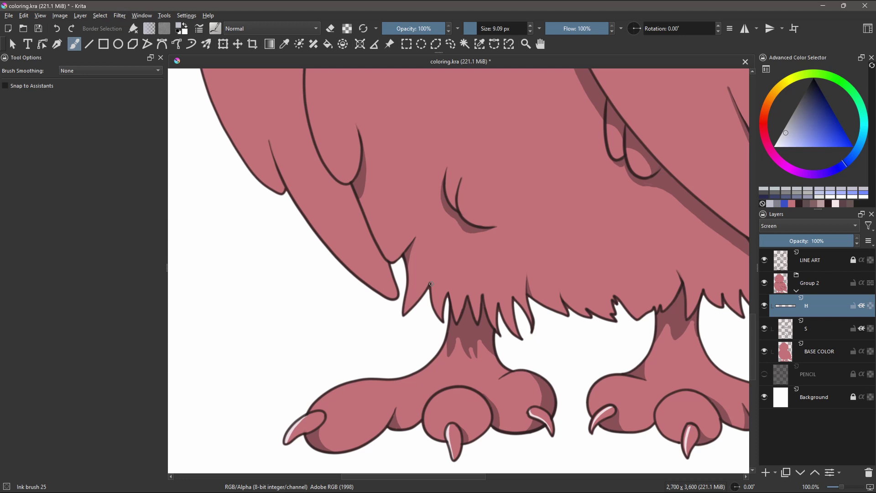
pyautogui.moveTo(431, 282)
pyautogui.mouseDown()
pyautogui.moveTo(442, 320)
pyautogui.moveTo(497, 331)
pyautogui.mouseUp()
pyautogui.moveTo(498, 302)
pyautogui.mouseDown()
pyautogui.moveTo(510, 327)
pyautogui.moveTo(532, 326)
pyautogui.mouseUp()
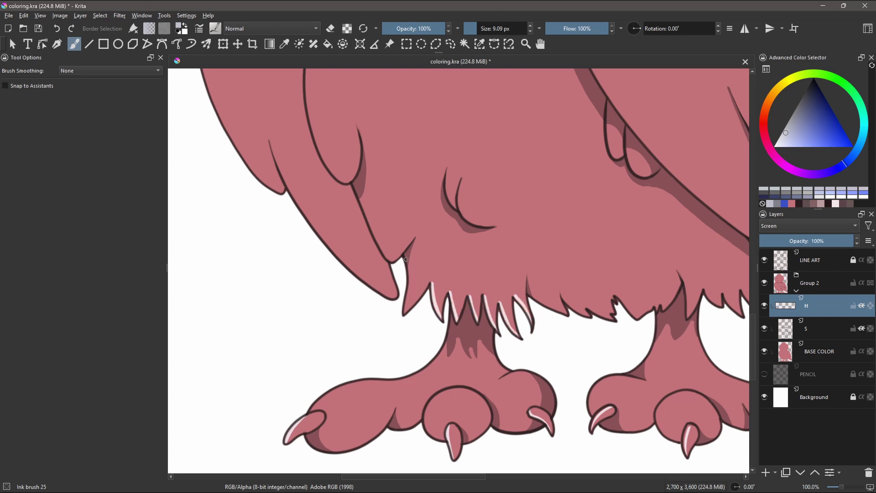
pyautogui.moveTo(406, 254); pyautogui.dragTo(408, 298)
pyautogui.press('e')
pyautogui.moveTo(407, 252); pyautogui.dragTo(405, 315)
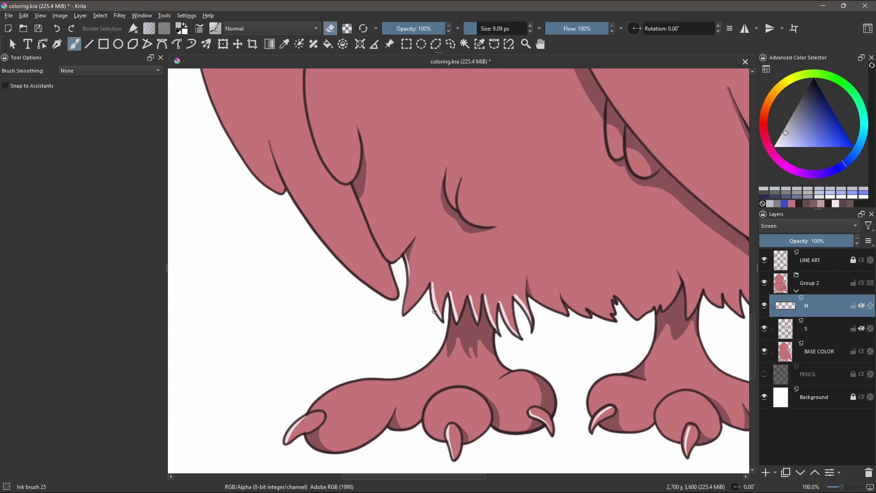
pyautogui.moveTo(434, 283)
pyautogui.mouseDown()
pyautogui.moveTo(441, 320)
pyautogui.moveTo(477, 324)
pyautogui.moveTo(487, 303)
pyautogui.moveTo(497, 331)
pyautogui.mouseUp()
pyautogui.moveTo(499, 302); pyautogui.dragTo(519, 337)
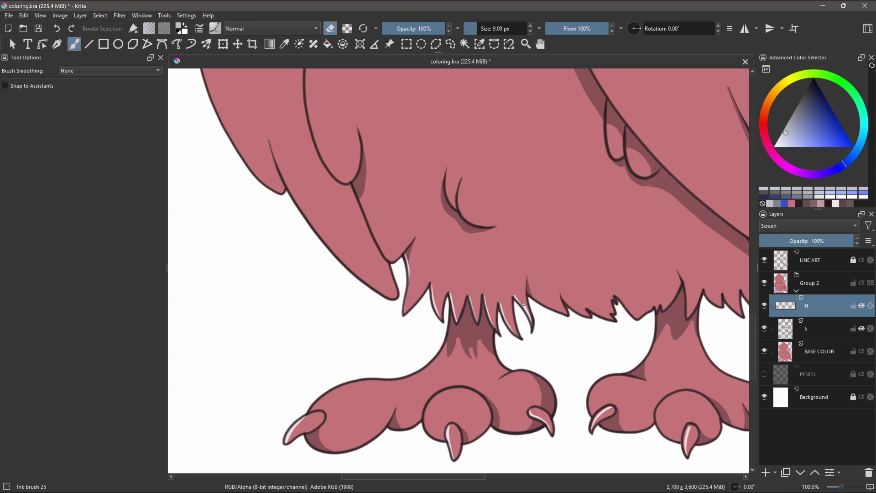
pyautogui.moveTo(514, 295); pyautogui.dragTo(531, 325)
pyautogui.scroll(-5, 528, 366)
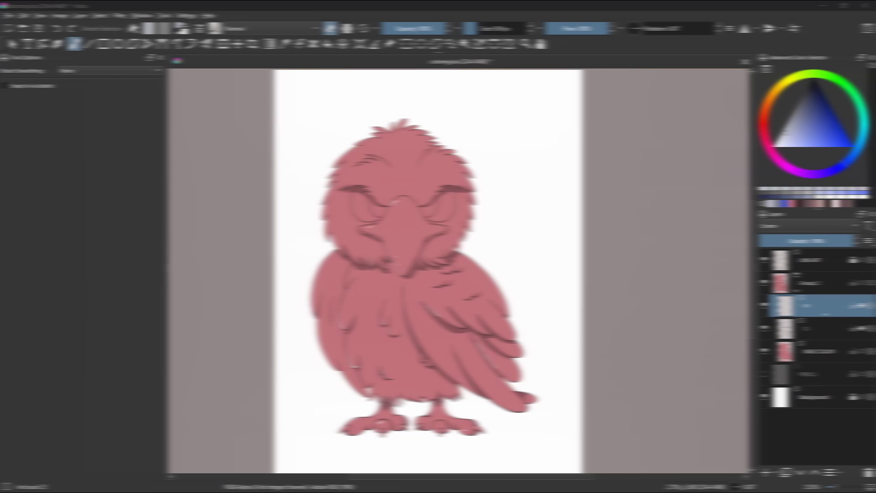
# Lower layer H's opacity to about 67% and toggle its visibility to compare
pyautogui.moveTo(832, 241); pyautogui.dragTo(825, 243)
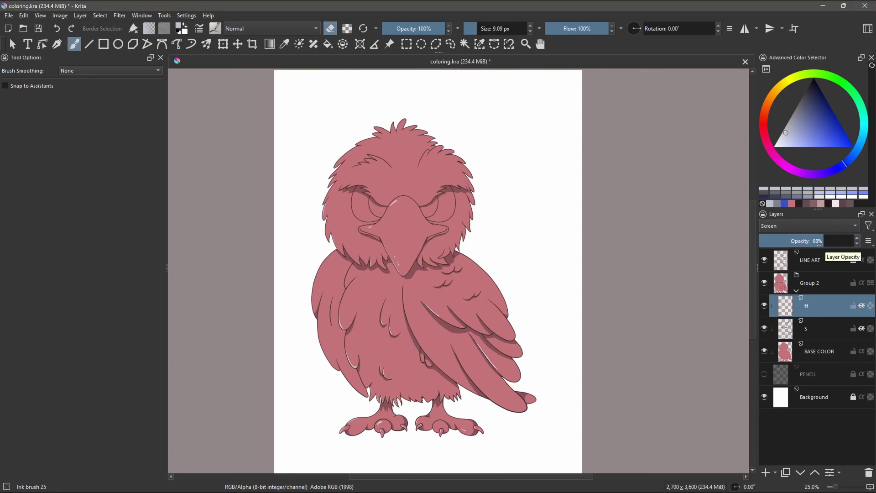
pyautogui.moveTo(819, 245)
pyautogui.mouseDown()
pyautogui.moveTo(812, 246)
pyautogui.moveTo(823, 243)
pyautogui.mouseUp()
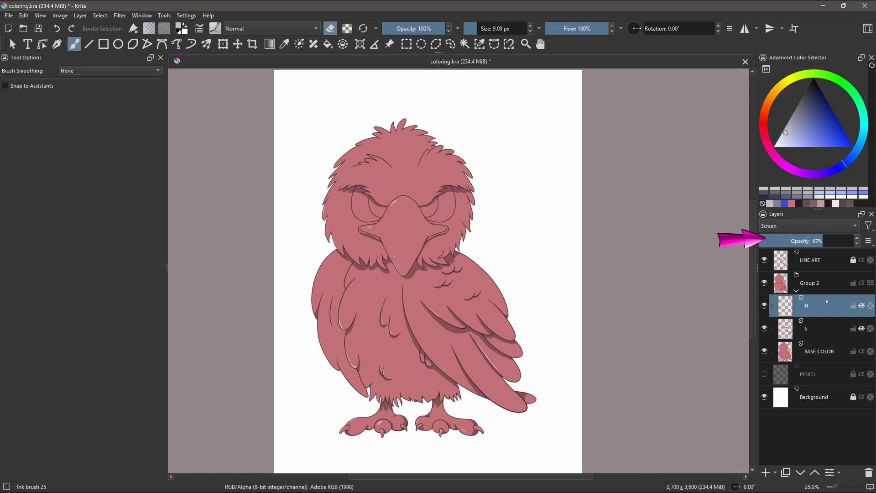
pyautogui.click(764, 305)
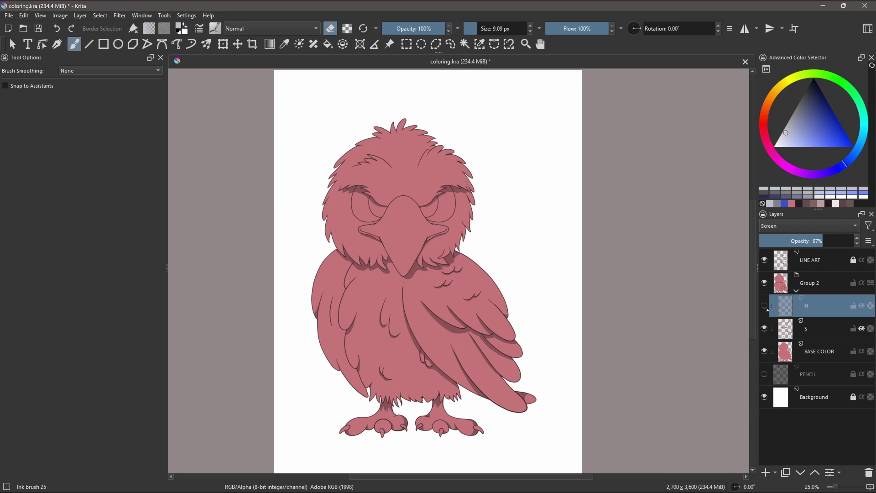
pyautogui.click(765, 306)
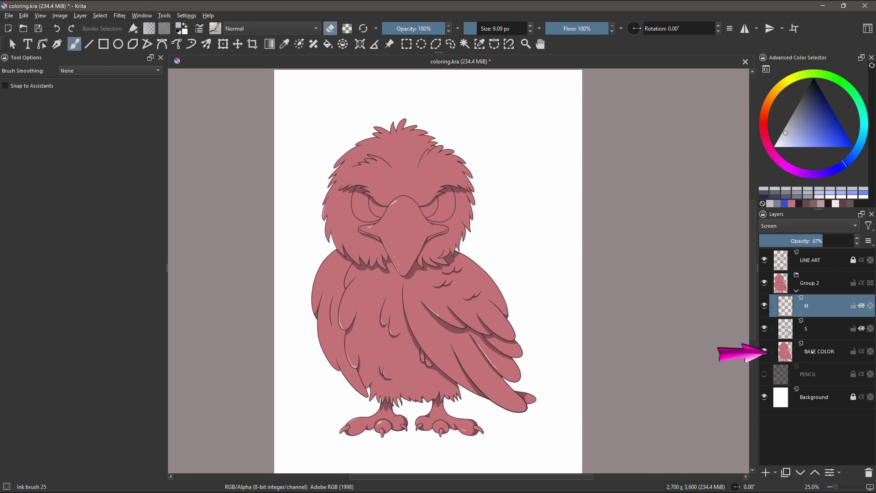
# Select BASE COLOR and add five empty paint layers above it
pyautogui.click(812, 351)
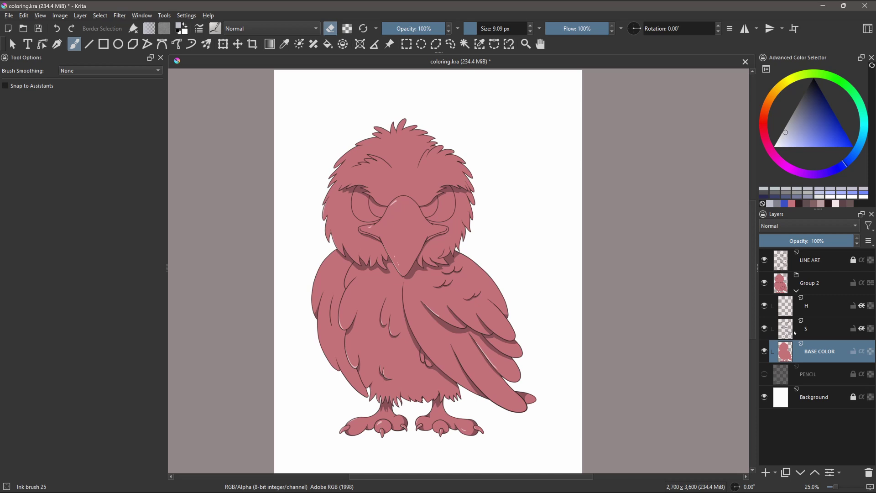
pyautogui.click(766, 472)
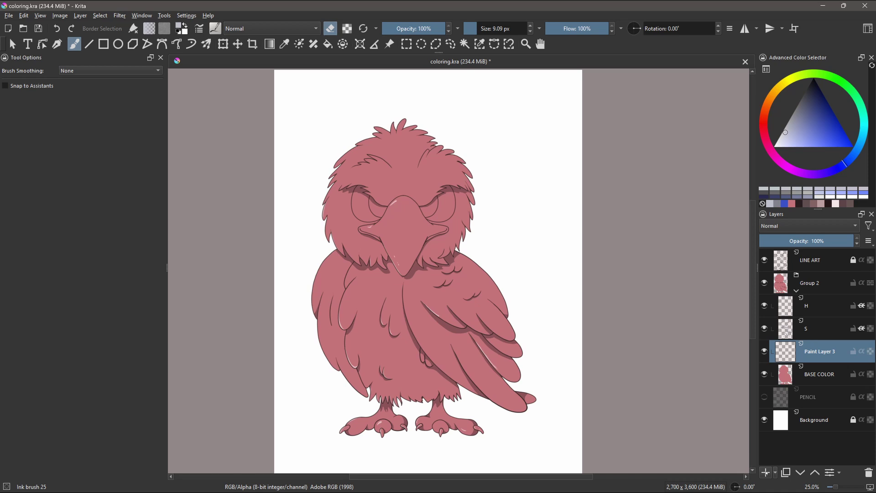
pyautogui.click(766, 472)
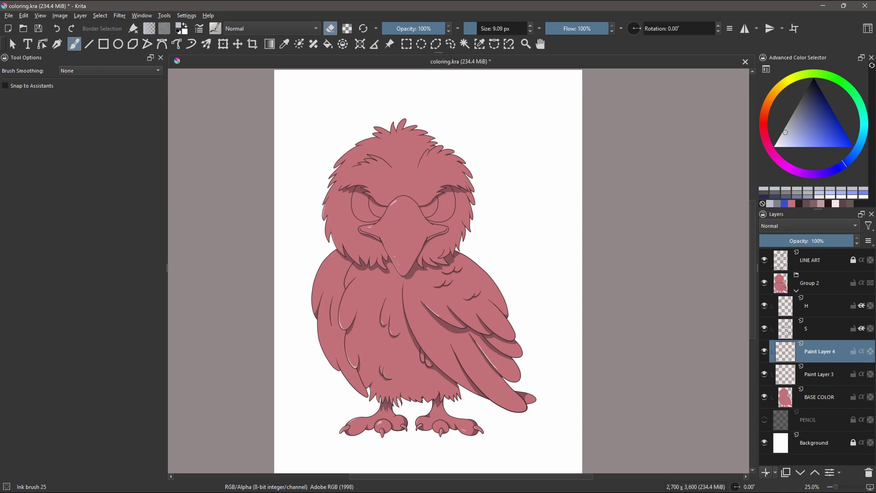
pyautogui.click(766, 471)
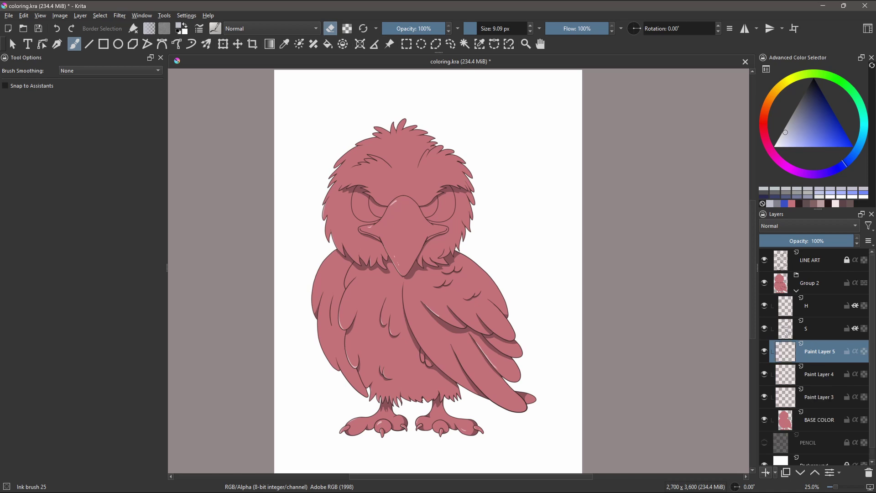
pyautogui.click(766, 472)
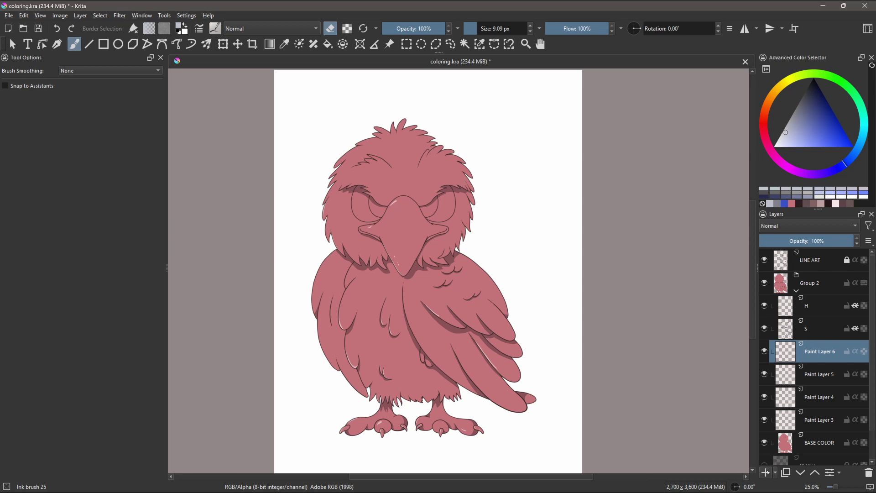
pyautogui.click(765, 471)
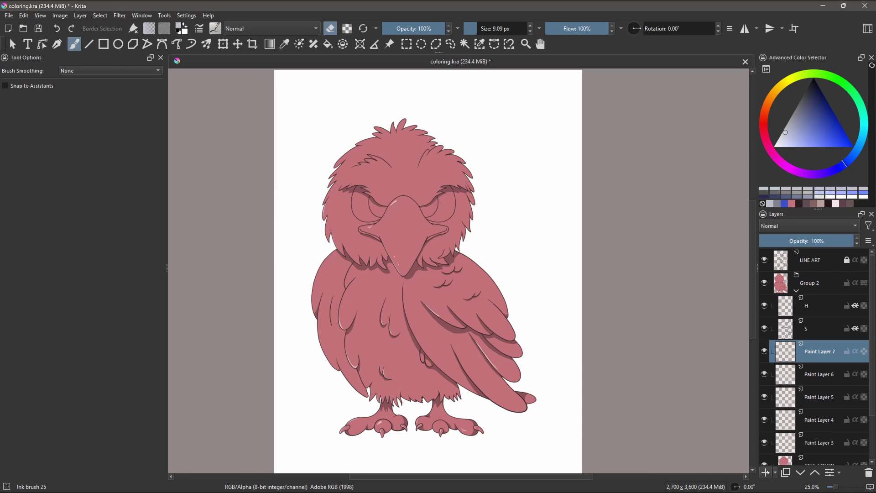
# Add one more paint layer and rename Paint Layer 3 to BEAK
pyautogui.click(766, 471)
pyautogui.scroll(-3, 808, 345)
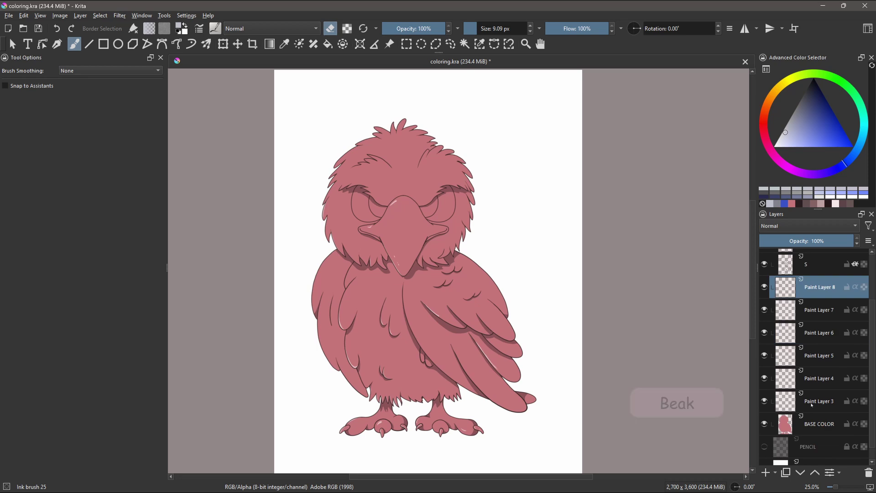
pyautogui.doubleClick(813, 401)
pyautogui.write('B')
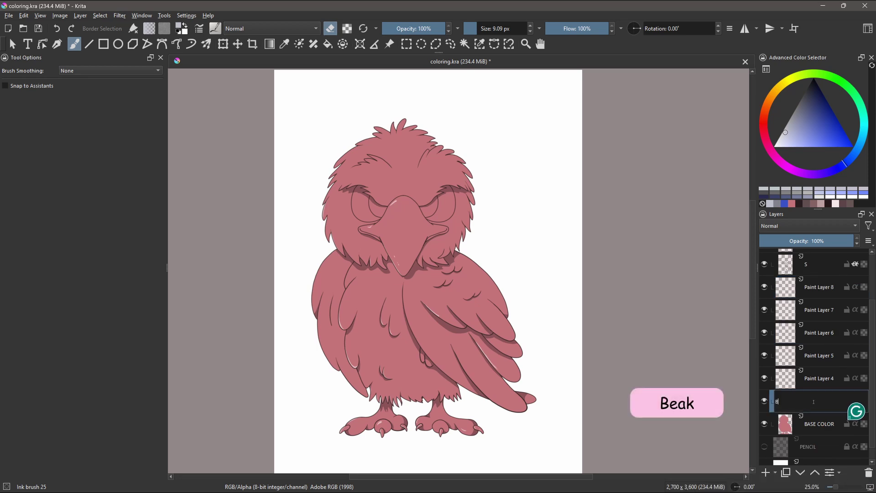
pyautogui.write('EAK')
pyautogui.press('Return')
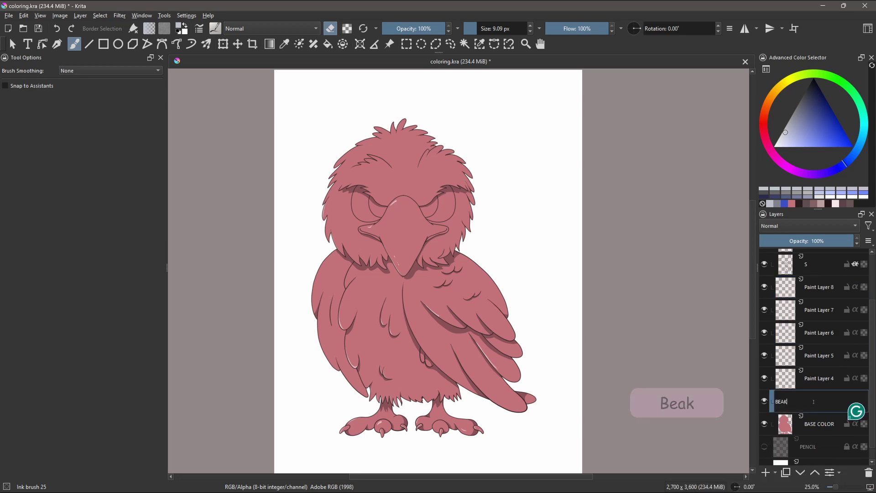
pyautogui.press('Return')
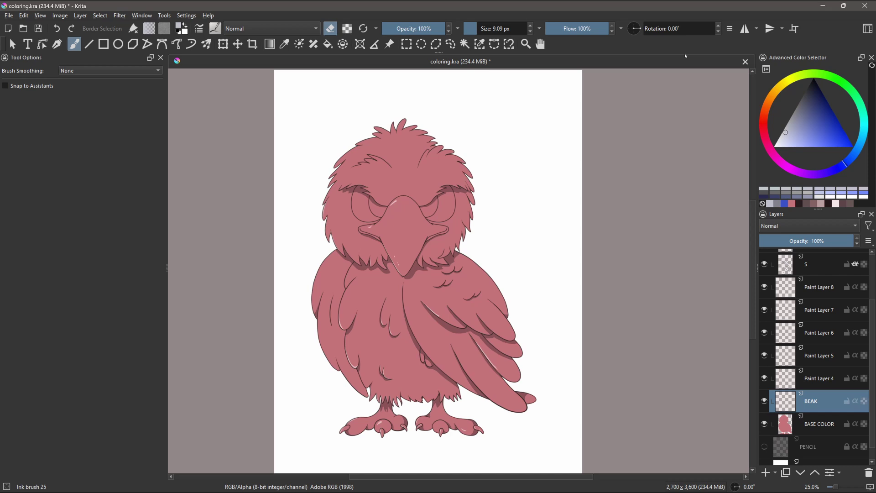
# Pick a peach shade, enlarge the brush, and fill the beak on BEAK
pyautogui.click(765, 110)
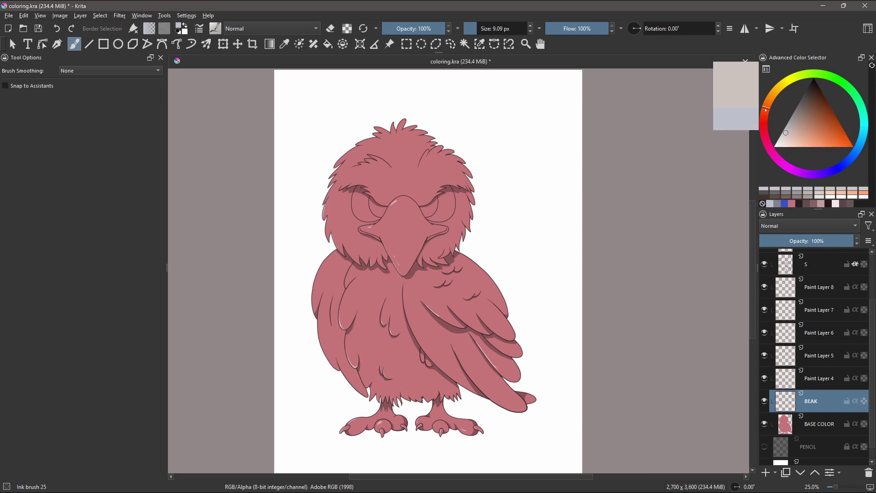
pyautogui.click(811, 140)
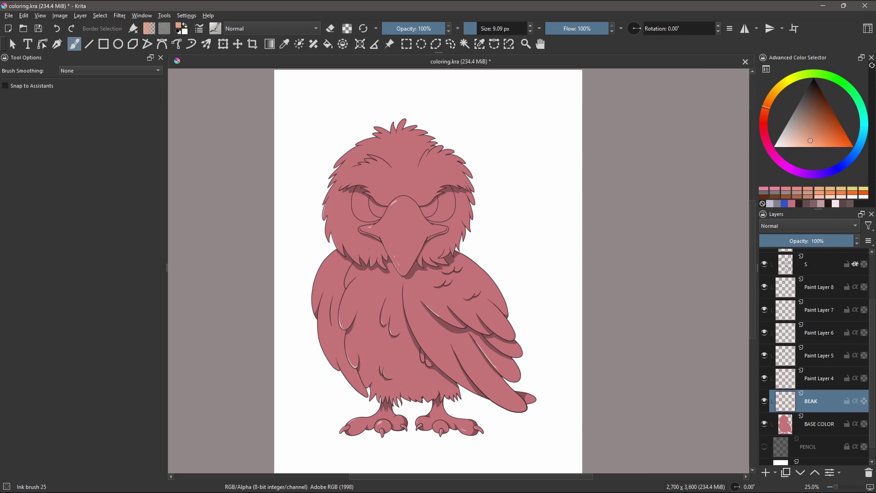
pyautogui.scroll(1, 435, 242)
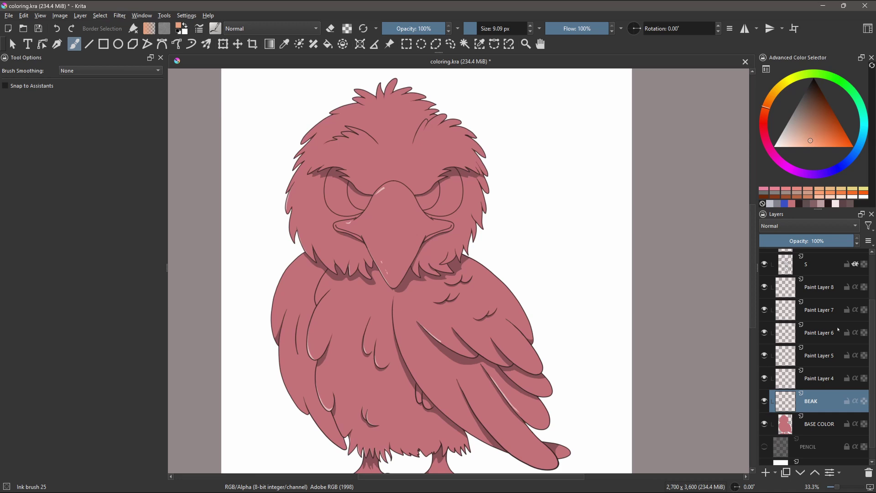
pyautogui.scroll(2, 441, 243)
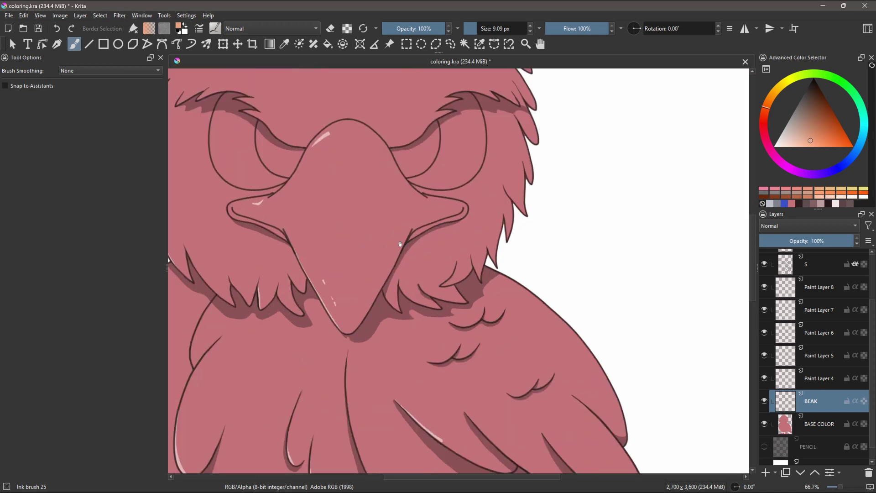
pyautogui.scroll(-2, 400, 245)
pyautogui.scroll(2, 461, 278)
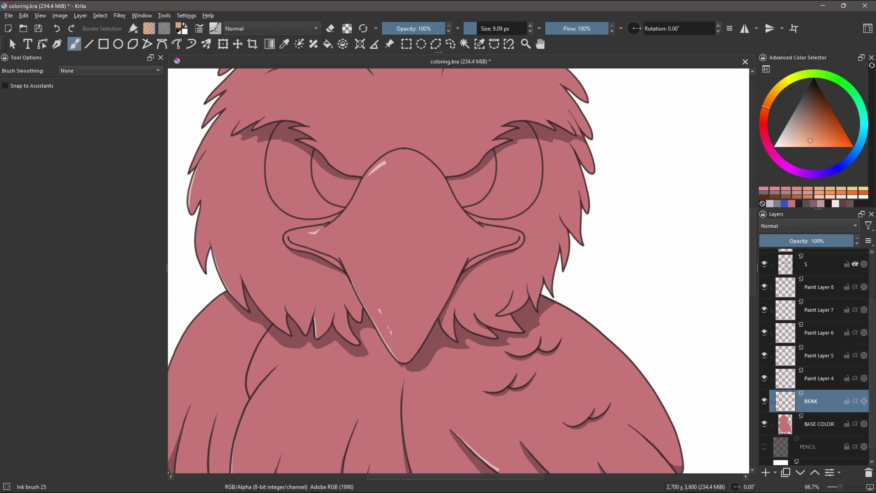
pyautogui.moveTo(477, 28); pyautogui.dragTo(489, 29)
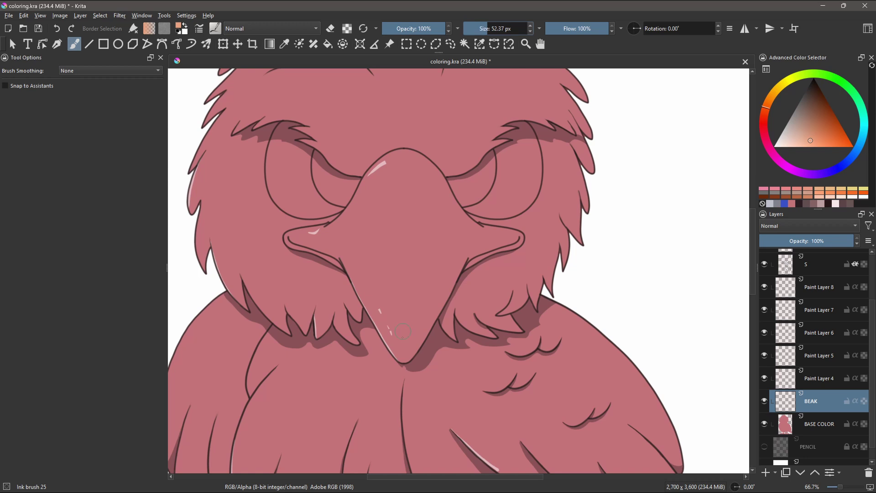
pyautogui.moveTo(402, 332); pyautogui.dragTo(395, 258)
pyautogui.moveTo(402, 336)
pyautogui.mouseDown()
pyautogui.moveTo(391, 274)
pyautogui.moveTo(409, 294)
pyautogui.moveTo(434, 210)
pyautogui.moveTo(369, 211)
pyautogui.moveTo(424, 199)
pyautogui.moveTo(479, 243)
pyautogui.moveTo(342, 250)
pyautogui.moveTo(298, 242)
pyautogui.moveTo(349, 267)
pyautogui.moveTo(405, 353)
pyautogui.moveTo(457, 249)
pyautogui.moveTo(372, 184)
pyautogui.moveTo(440, 195)
pyautogui.moveTo(512, 239)
pyautogui.moveTo(363, 215)
pyautogui.mouseUp()
pyautogui.scroll(4, 363, 215)
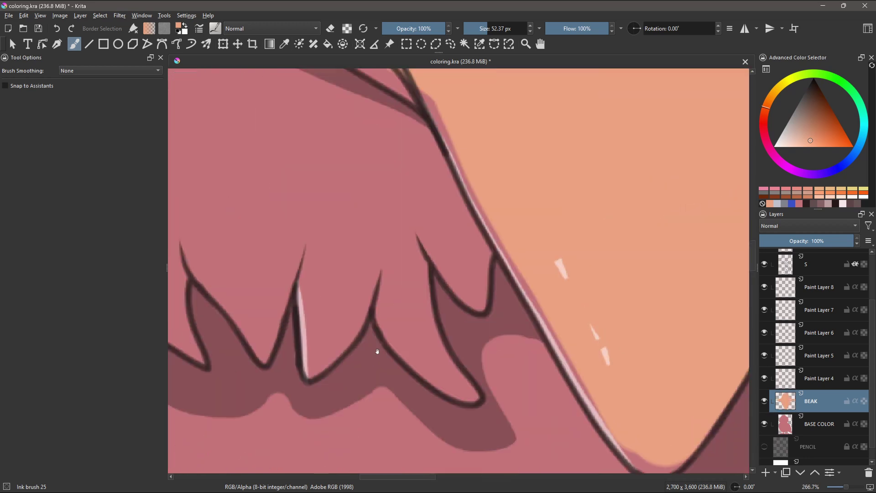
# With a smaller brush, cover the pink gaps along the beak outline
pyautogui.press('[')
pyautogui.press('[')
pyautogui.press('[')
pyautogui.moveTo(448, 195)
pyautogui.mouseDown()
pyautogui.moveTo(549, 358)
pyautogui.moveTo(607, 416)
pyautogui.moveTo(472, 319)
pyautogui.moveTo(508, 346)
pyautogui.moveTo(527, 343)
pyautogui.moveTo(474, 275)
pyautogui.moveTo(655, 235)
pyautogui.moveTo(692, 199)
pyautogui.moveTo(638, 180)
pyautogui.moveTo(665, 196)
pyautogui.moveTo(518, 245)
pyautogui.moveTo(354, 228)
pyautogui.moveTo(401, 249)
pyautogui.moveTo(308, 124)
pyautogui.moveTo(319, 133)
pyautogui.moveTo(311, 208)
pyautogui.moveTo(335, 213)
pyautogui.moveTo(308, 281)
pyautogui.mouseUp()
pyautogui.moveTo(307, 282); pyautogui.dragTo(404, 225)
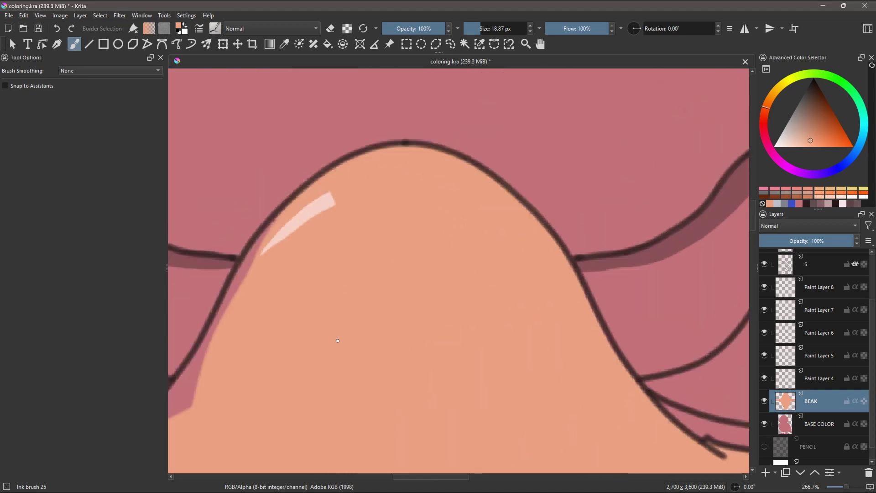
pyautogui.moveTo(250, 387)
pyautogui.mouseDown()
pyautogui.moveTo(348, 237)
pyautogui.moveTo(298, 333)
pyautogui.mouseUp()
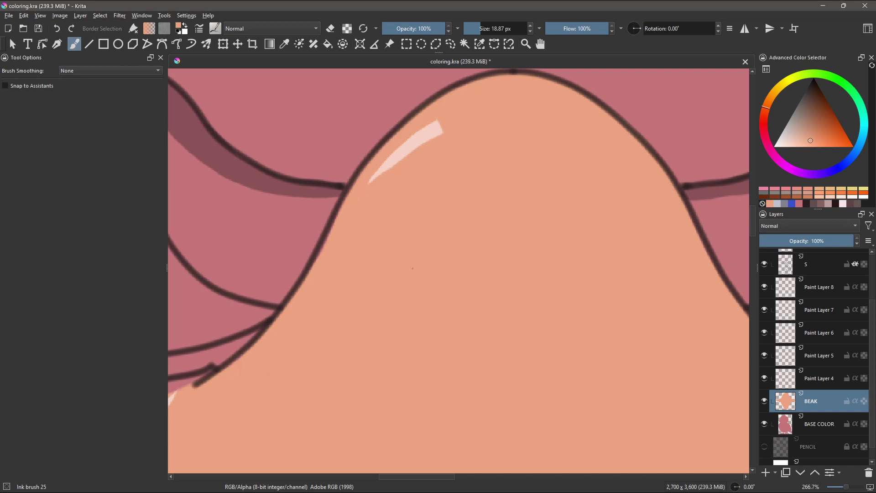
pyautogui.scroll(-5, 298, 334)
pyautogui.moveTo(307, 284); pyautogui.dragTo(437, 285)
pyautogui.scroll(4, 439, 286)
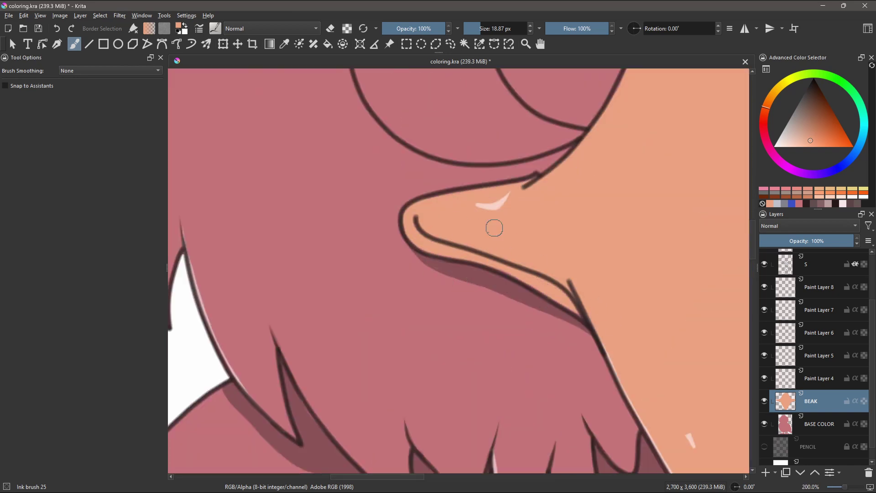
pyautogui.scroll(-5, 491, 260)
pyautogui.moveTo(495, 240); pyautogui.dragTo(399, 227)
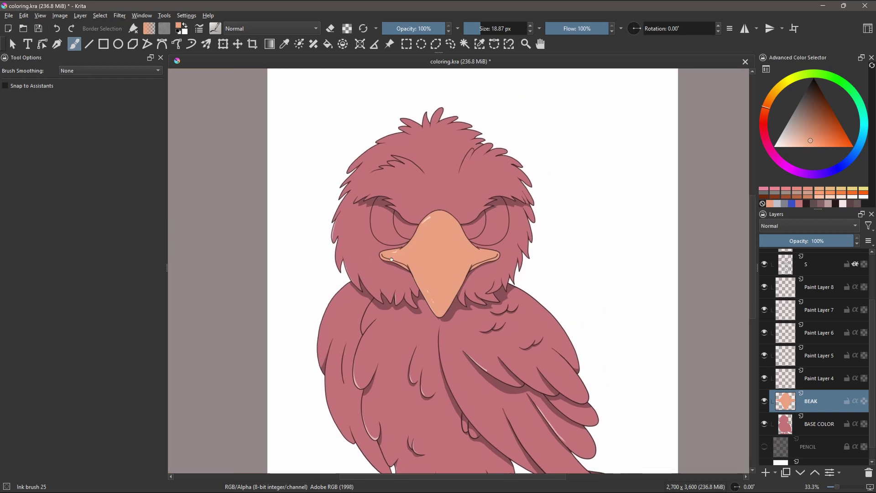
# Rename Paint Layer 4 to FEET and pick a light tan colour
pyautogui.doubleClick(812, 380)
pyautogui.write('FEET')
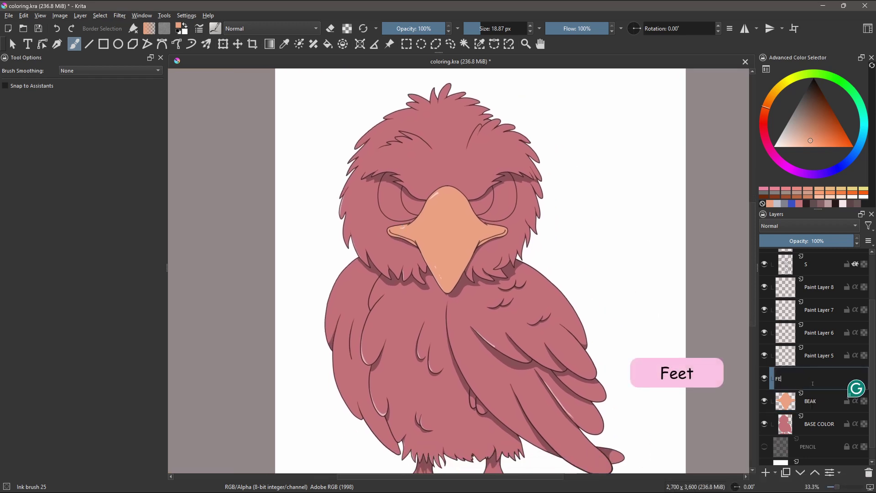
pyautogui.press('Return')
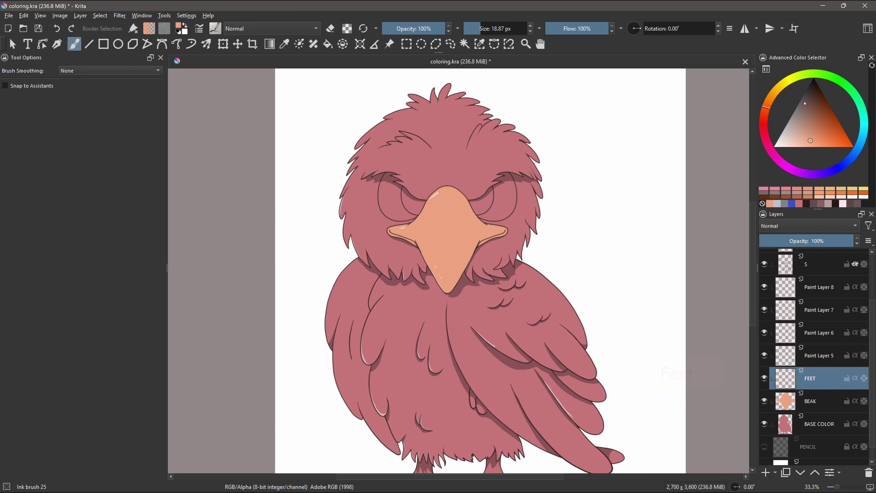
pyautogui.click(802, 133)
pyautogui.scroll(2, 440, 401)
pyautogui.scroll(-3, 372, 210)
pyautogui.scroll(-3, 435, 303)
pyautogui.scroll(2, 436, 303)
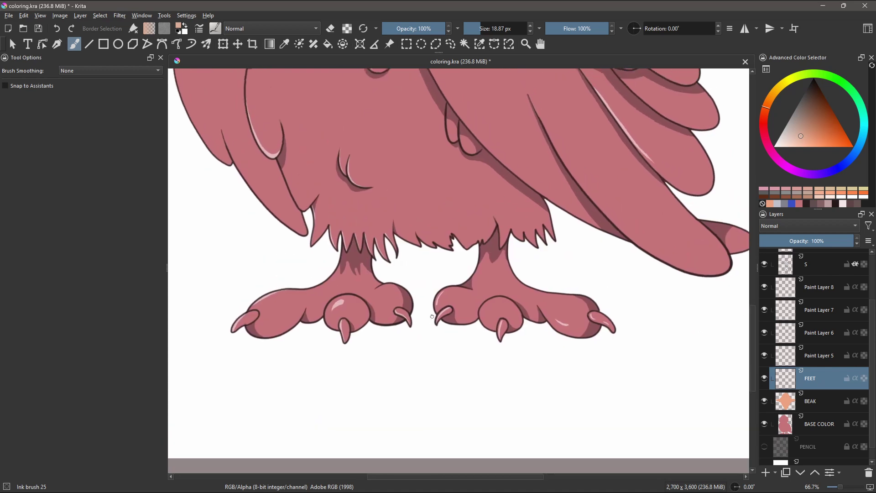
pyautogui.scroll(1, 435, 302)
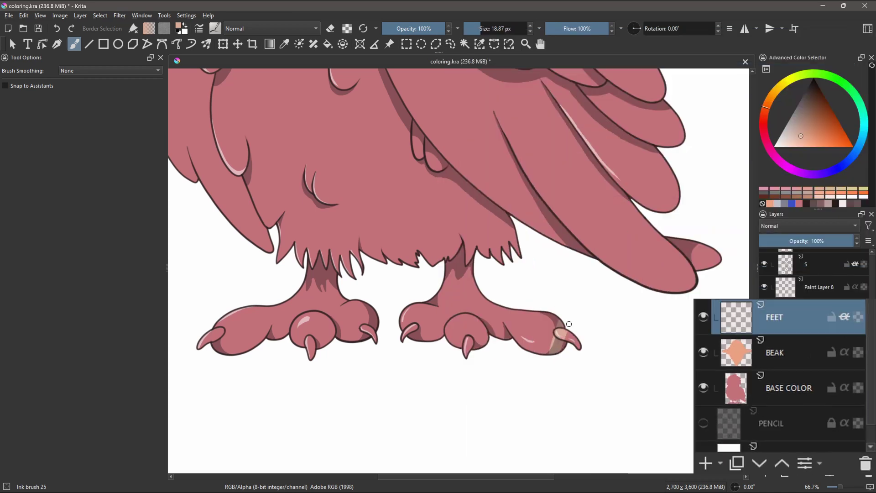
# Paint both feet tan with a much larger brush
pyautogui.moveTo(562, 331); pyautogui.dragTo(573, 346)
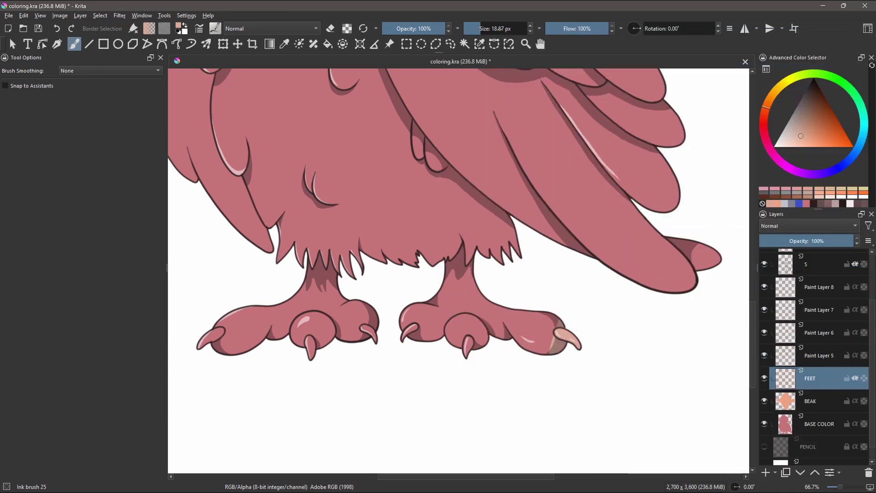
pyautogui.click(491, 28)
pyautogui.moveTo(411, 301); pyautogui.dragTo(322, 322)
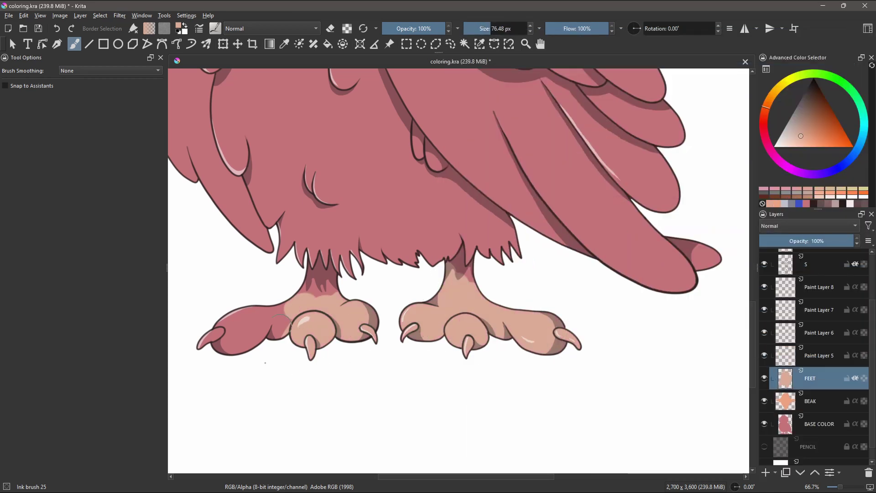
pyautogui.scroll(2, 451, 327)
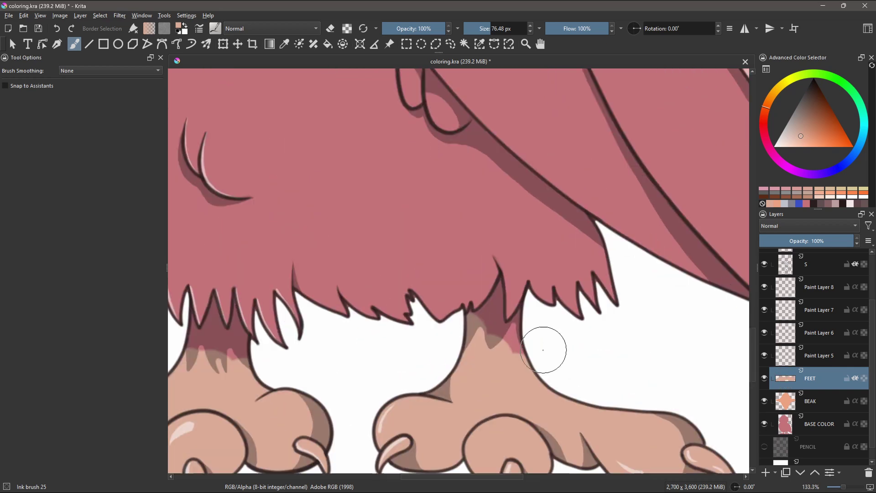
# With a smaller brush, shade between the legs and fill remaining gaps
pyautogui.press('[')
pyautogui.press('[')
pyautogui.press('[')
pyautogui.moveTo(496, 282); pyautogui.dragTo(505, 338)
pyautogui.moveTo(382, 391); pyautogui.dragTo(513, 399)
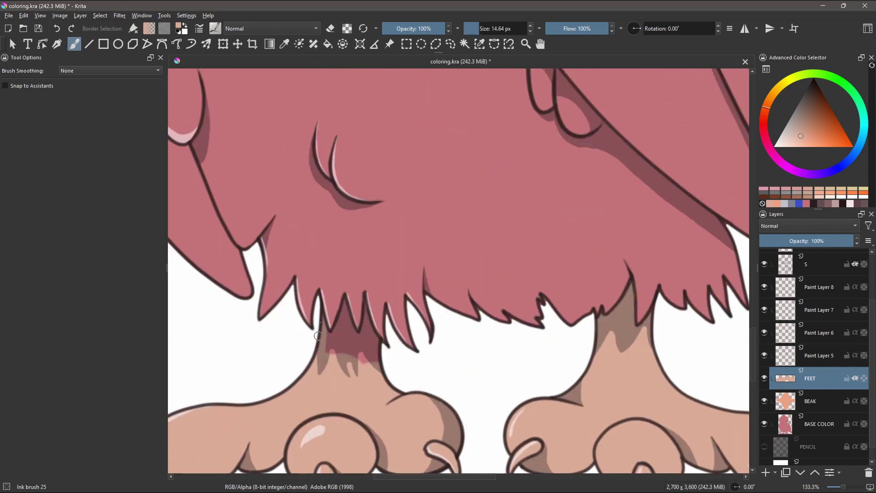
pyautogui.moveTo(321, 318); pyautogui.dragTo(345, 356)
pyautogui.moveTo(346, 312)
pyautogui.mouseDown()
pyautogui.moveTo(366, 314)
pyautogui.moveTo(357, 346)
pyautogui.moveTo(379, 363)
pyautogui.mouseUp()
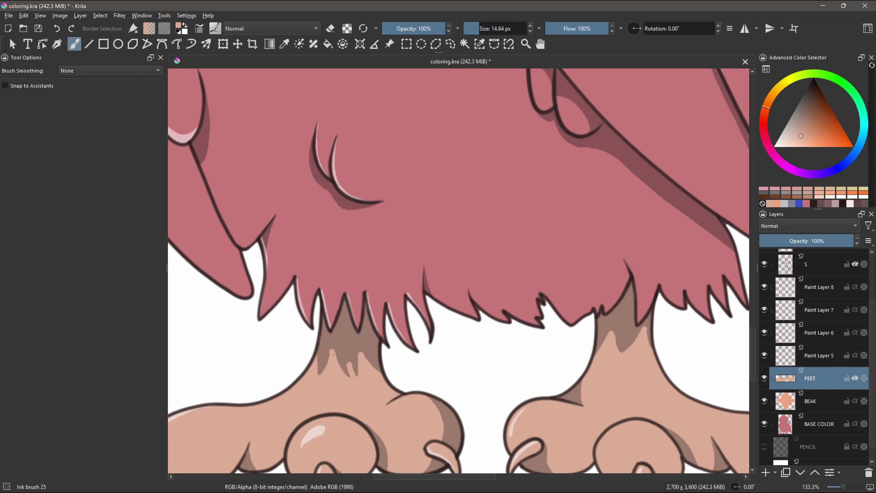
pyautogui.moveTo(429, 407); pyautogui.dragTo(426, 302)
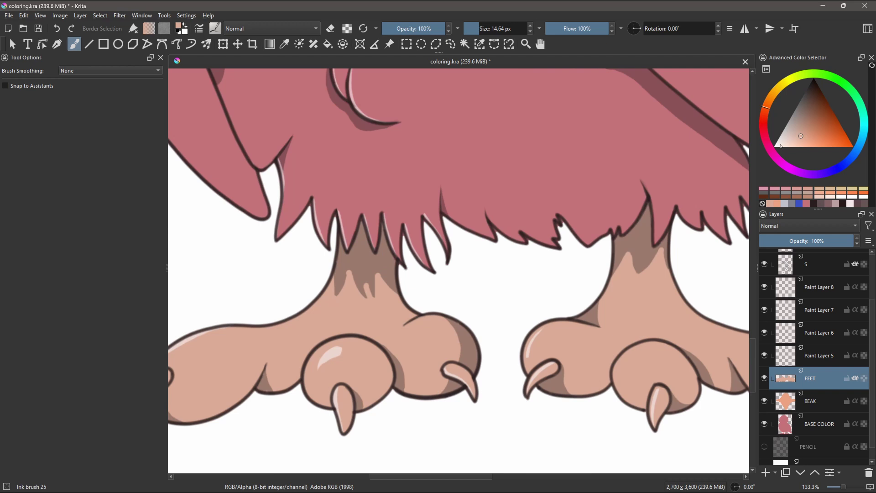
# Paint the left foot's claws a light cream colour
pyautogui.click(782, 144)
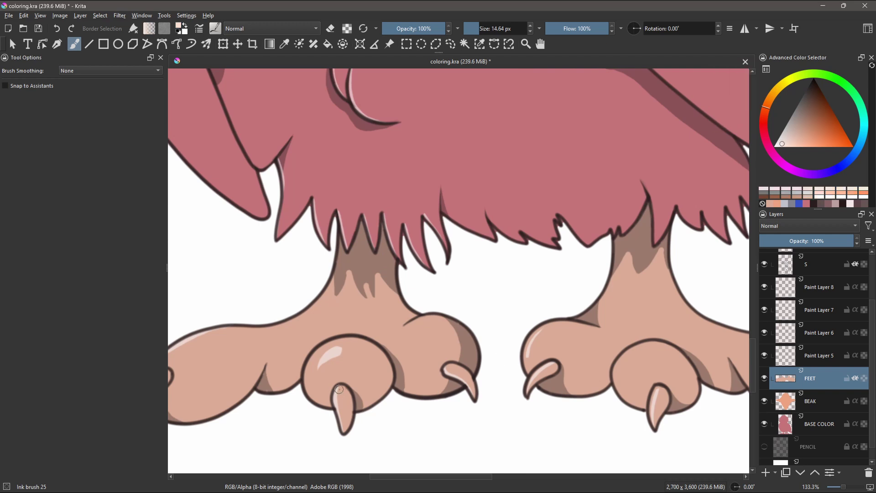
pyautogui.moveTo(338, 390); pyautogui.dragTo(346, 429)
pyautogui.moveTo(342, 389); pyautogui.dragTo(348, 434)
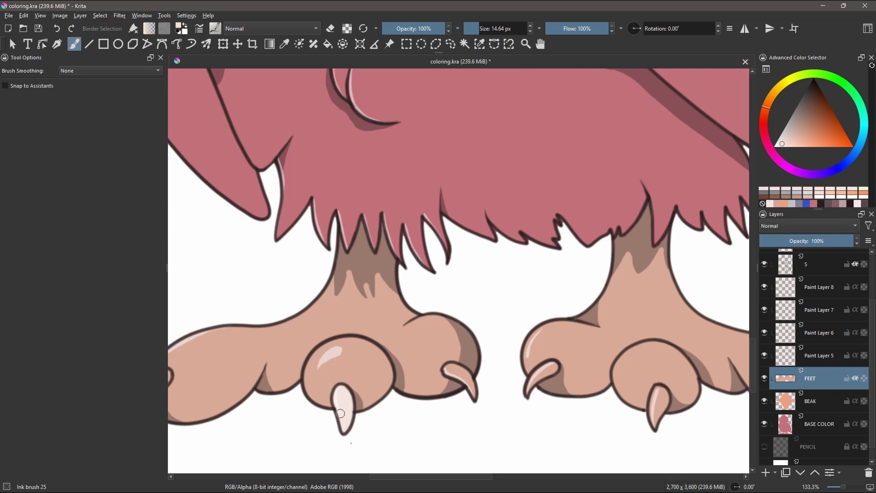
pyautogui.moveTo(448, 368); pyautogui.dragTo(470, 379)
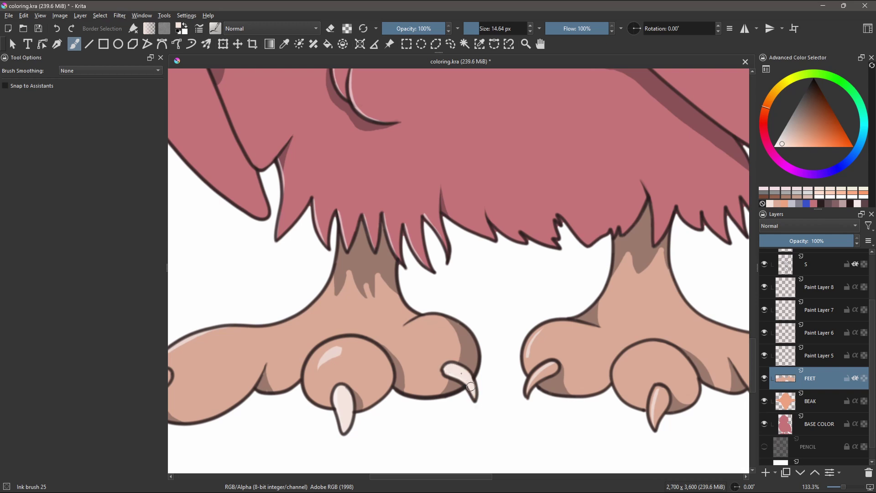
pyautogui.hscroll(-3, 310, 390)
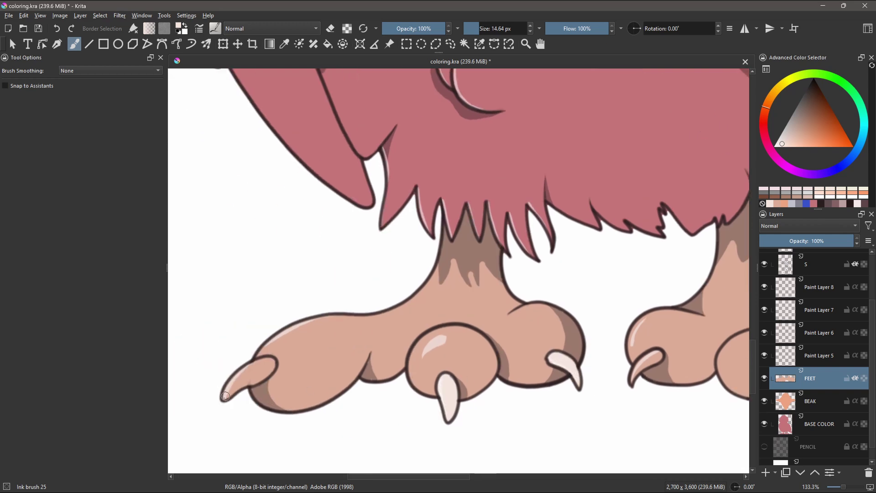
pyautogui.moveTo(225, 396); pyautogui.dragTo(268, 360)
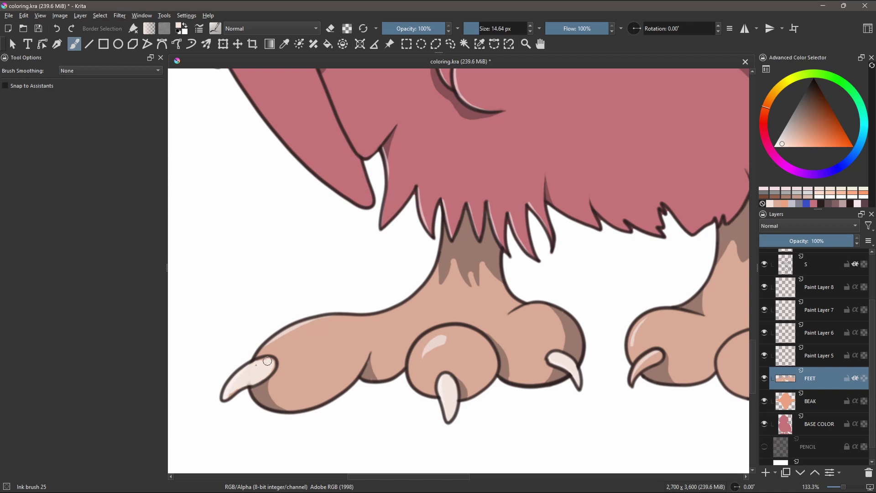
pyautogui.moveTo(227, 396); pyautogui.dragTo(252, 371)
# Repaint the claws in a greyer tone, including the right foot's claw tip
pyautogui.click(787, 136)
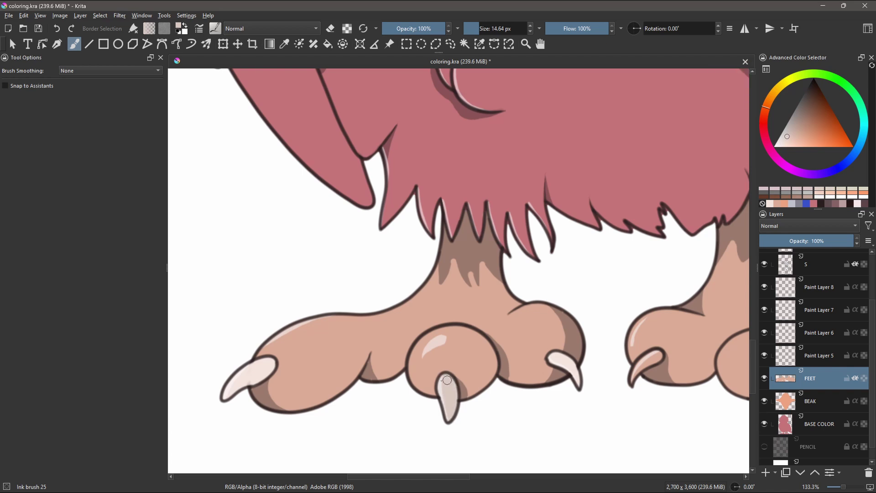
pyautogui.moveTo(445, 381); pyautogui.dragTo(449, 421)
pyautogui.moveTo(270, 361); pyautogui.dragTo(226, 395)
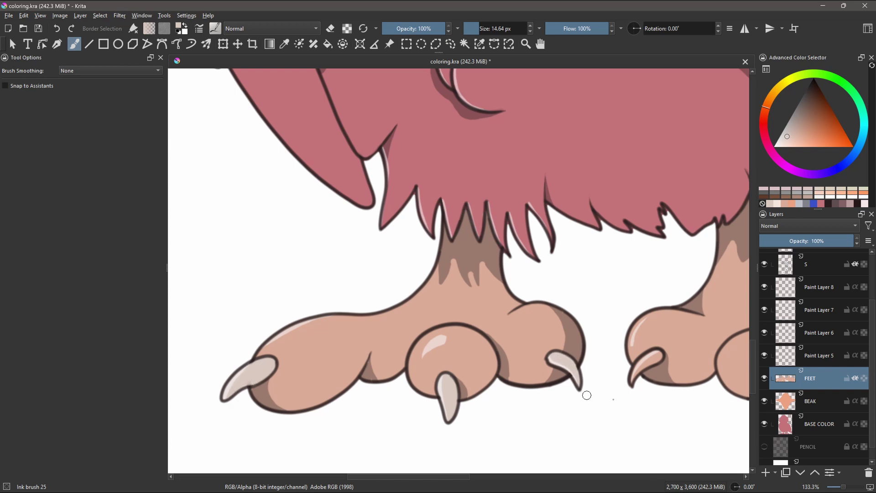
pyautogui.moveTo(582, 391); pyautogui.dragTo(429, 399)
pyautogui.moveTo(609, 404); pyautogui.dragTo(315, 411)
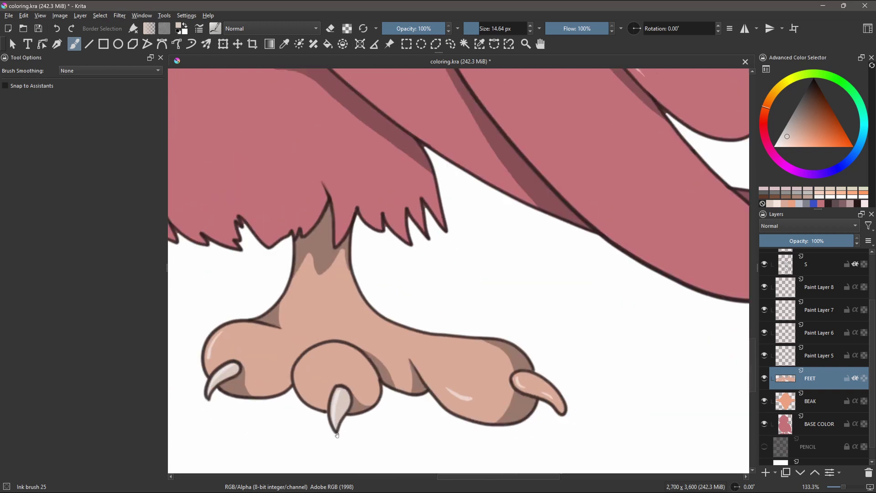
pyautogui.moveTo(512, 385); pyautogui.dragTo(501, 382)
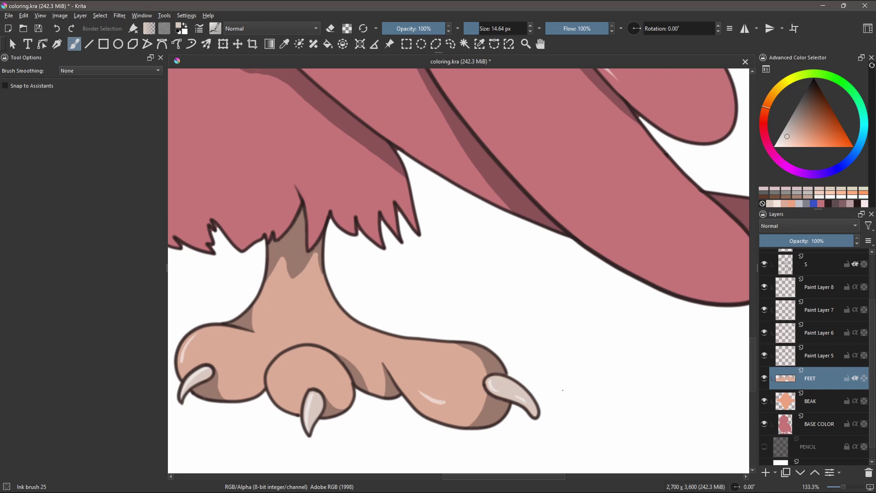
pyautogui.scroll(-3, 563, 391)
pyautogui.scroll(2, 421, 338)
pyautogui.scroll(3, 385, 290)
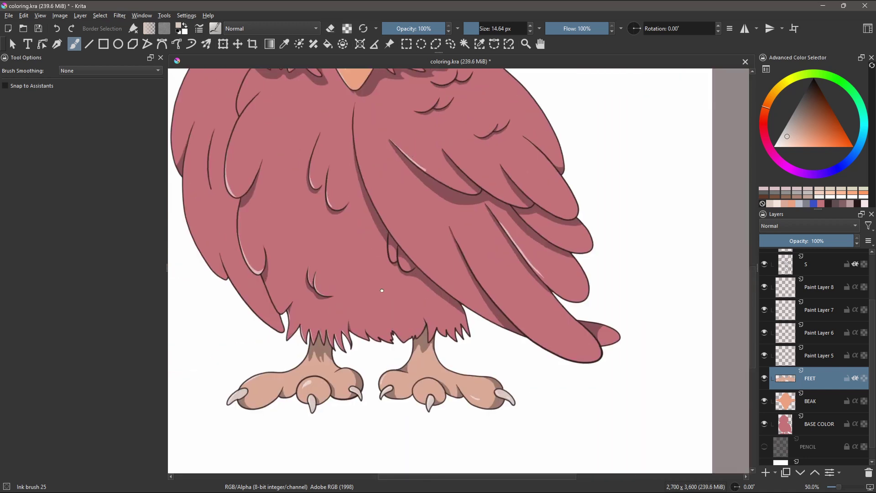
pyautogui.scroll(3, 369, 308)
pyautogui.scroll(2, 342, 341)
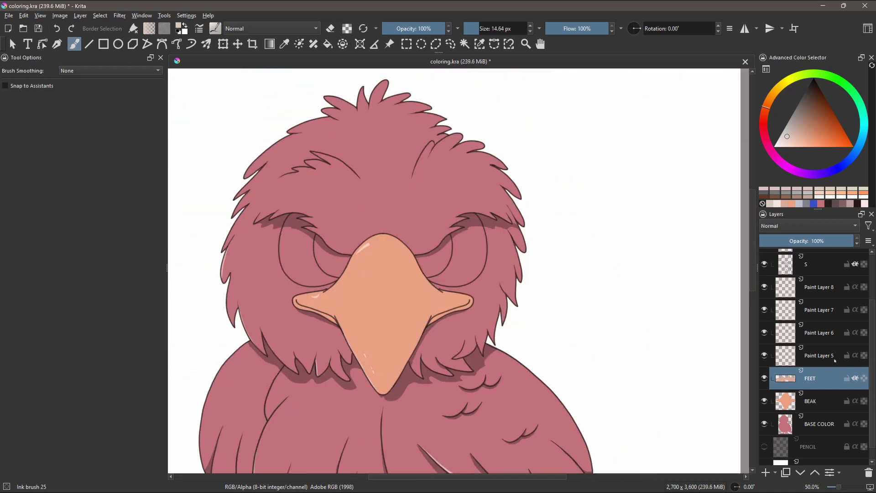
# Rename Paint Layer 5 to IRIS and pick a dark brown
pyautogui.doubleClick(829, 361)
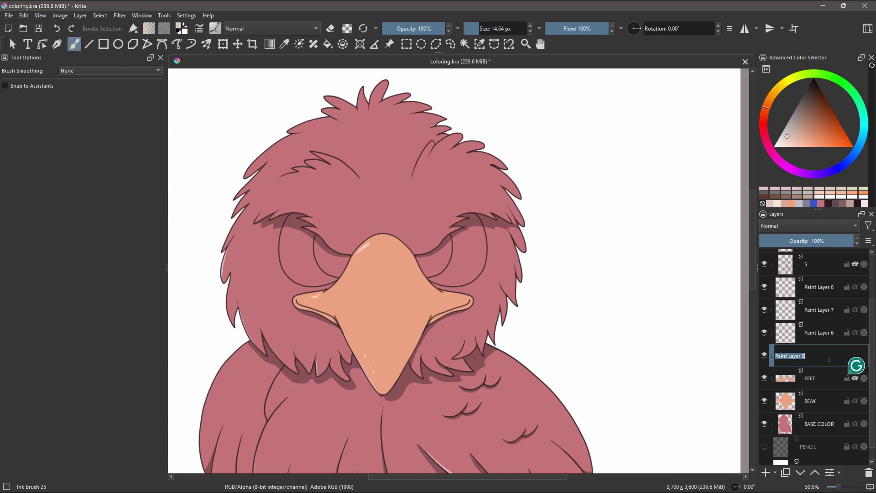
pyautogui.write('IRIS')
pyautogui.press('Return')
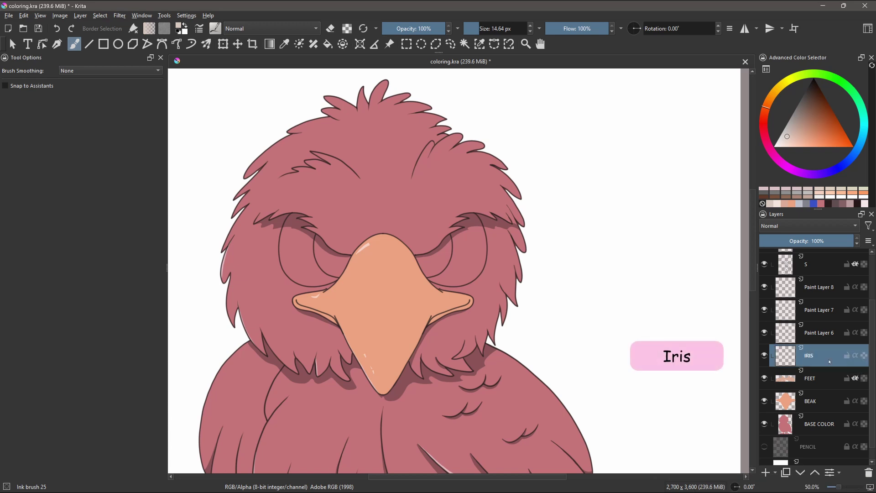
pyautogui.click(809, 104)
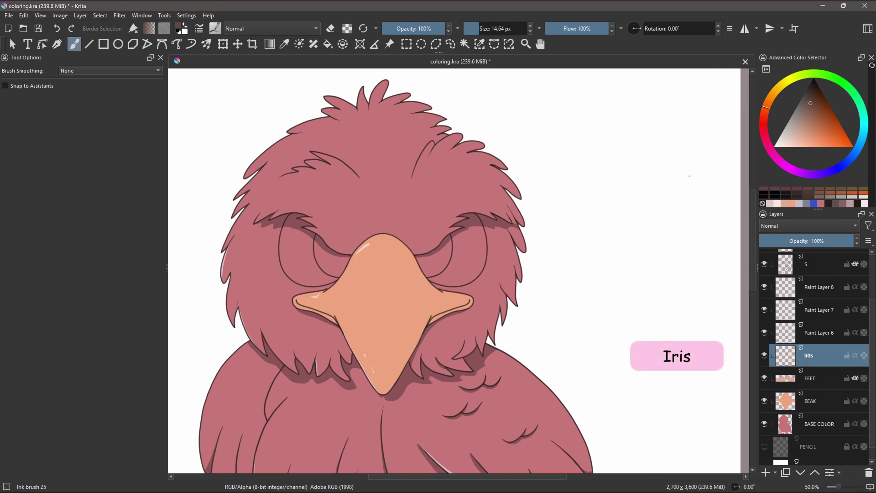
pyautogui.scroll(2, 370, 233)
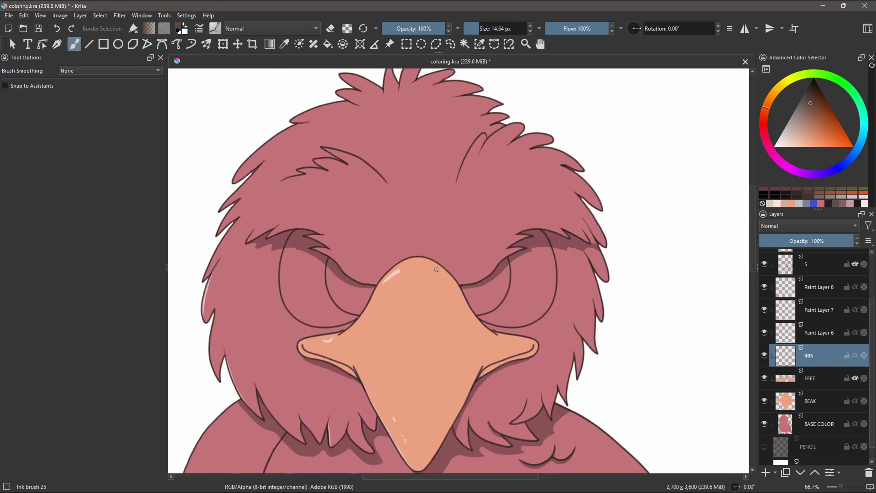
pyautogui.scroll(1, 370, 233)
# Paint the dark brown irises beside the beak, briefly toggling eraser mode
pyautogui.moveTo(487, 301)
pyautogui.mouseDown()
pyautogui.moveTo(500, 320)
pyautogui.moveTo(562, 333)
pyautogui.moveTo(544, 343)
pyautogui.mouseUp()
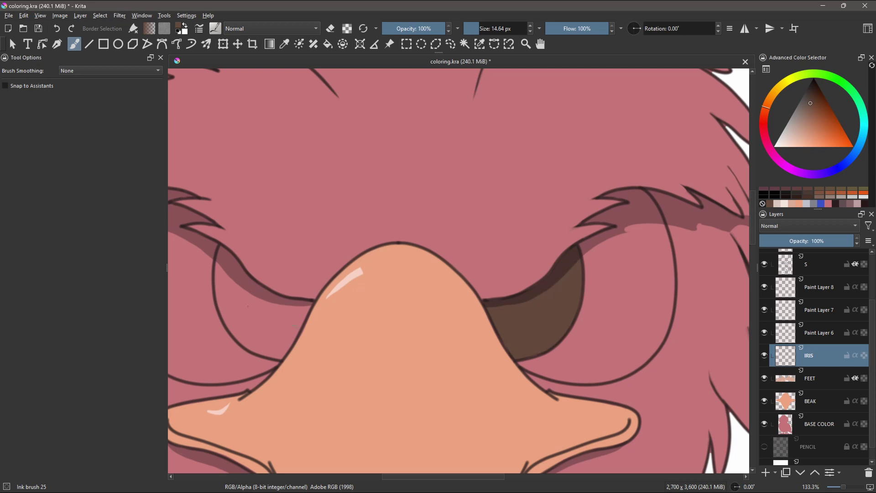
pyautogui.moveTo(221, 259)
pyautogui.mouseDown()
pyautogui.moveTo(229, 322)
pyautogui.moveTo(273, 353)
pyautogui.moveTo(282, 354)
pyautogui.moveTo(307, 304)
pyautogui.mouseUp()
pyautogui.moveTo(220, 248)
pyautogui.mouseDown()
pyautogui.moveTo(229, 291)
pyautogui.moveTo(294, 308)
pyautogui.moveTo(246, 329)
pyautogui.moveTo(281, 346)
pyautogui.moveTo(298, 318)
pyautogui.mouseUp()
pyautogui.press('e')
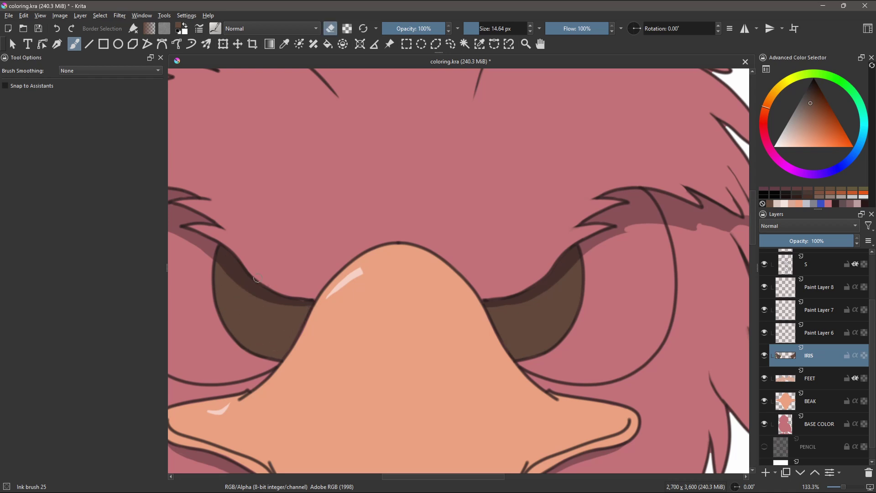
pyautogui.press('e')
pyautogui.scroll(-2, 298, 326)
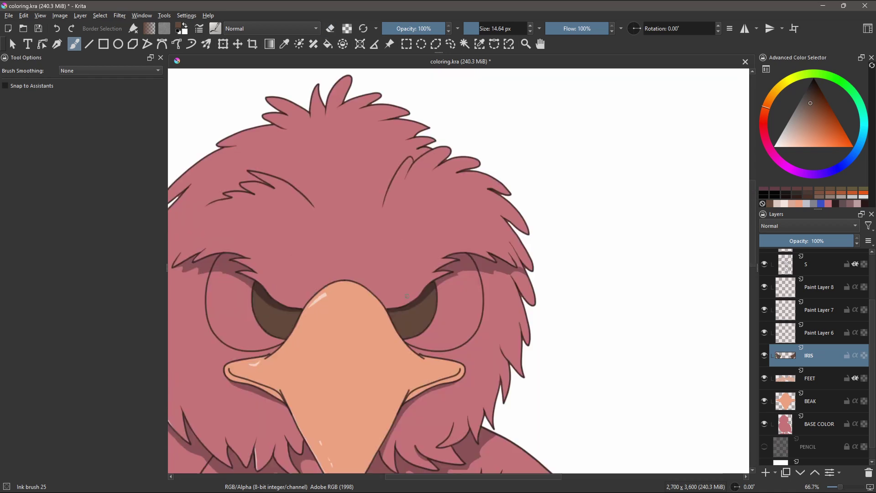
# Name the next layer WHITE OF EYES and choose a light pinkish shade
pyautogui.doubleClick(813, 334)
pyautogui.write('W')
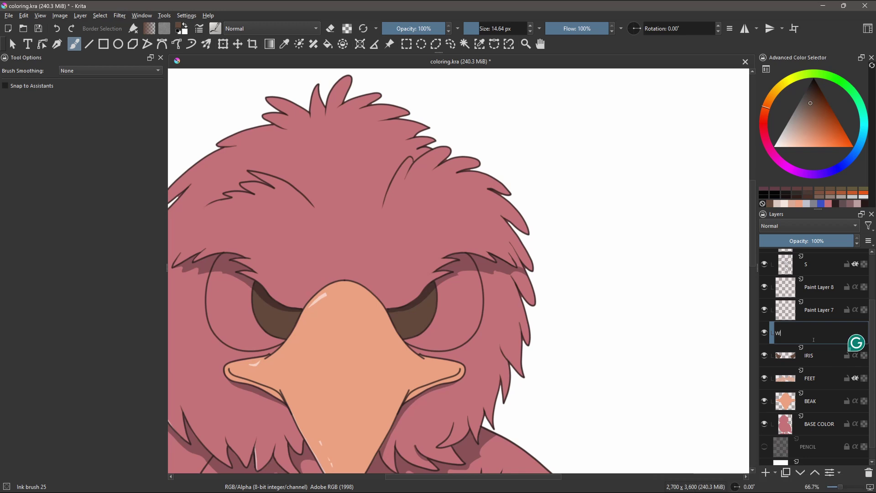
pyautogui.write('HIT')
pyautogui.write('E OF EYES')
pyautogui.press('Return')
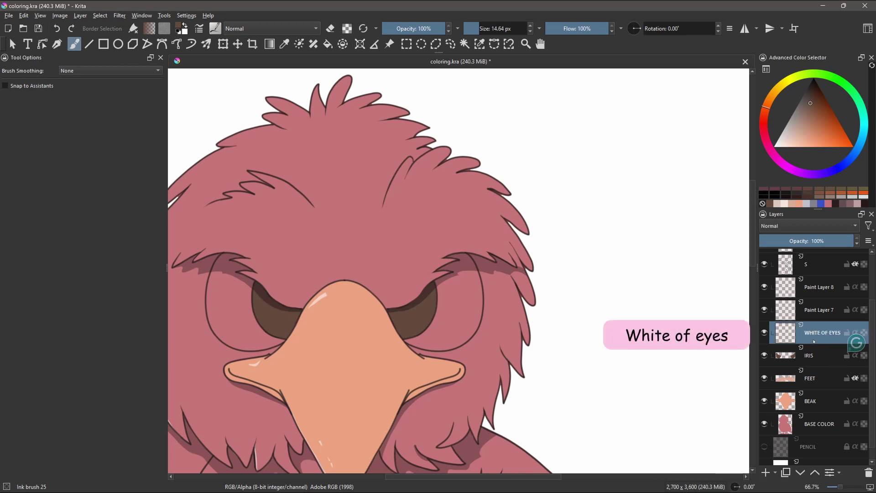
pyautogui.click(792, 139)
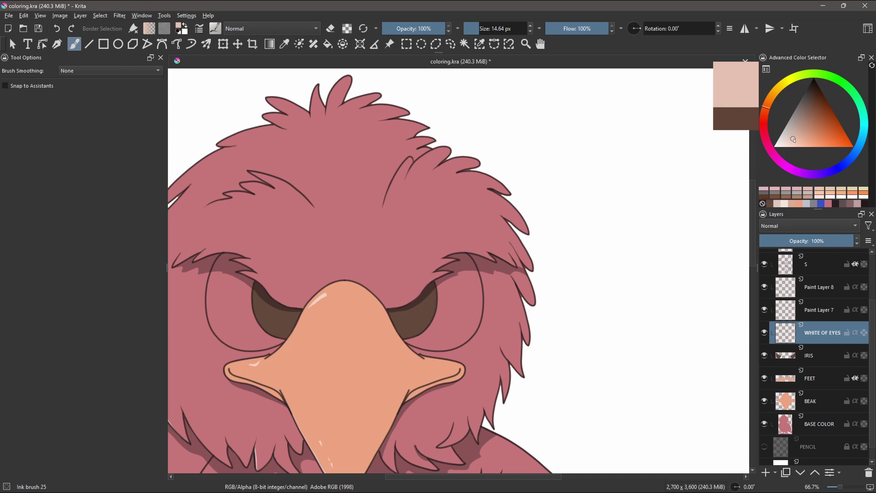
pyautogui.click(795, 133)
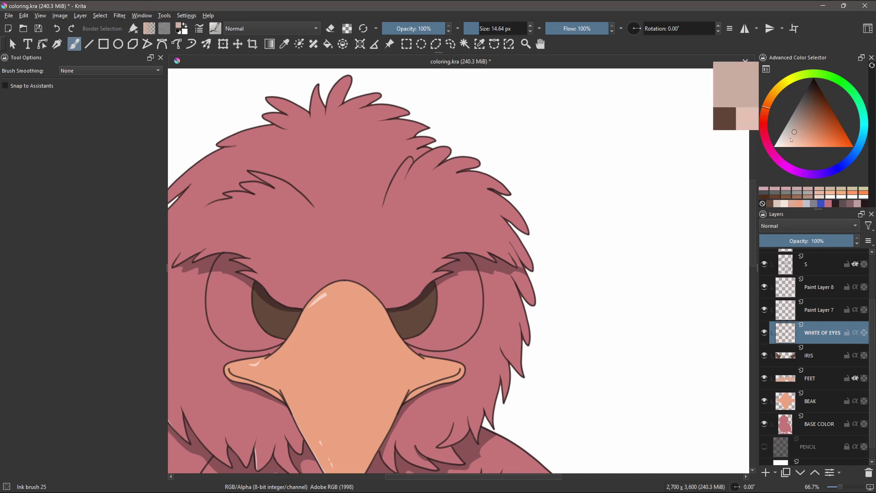
pyautogui.click(791, 139)
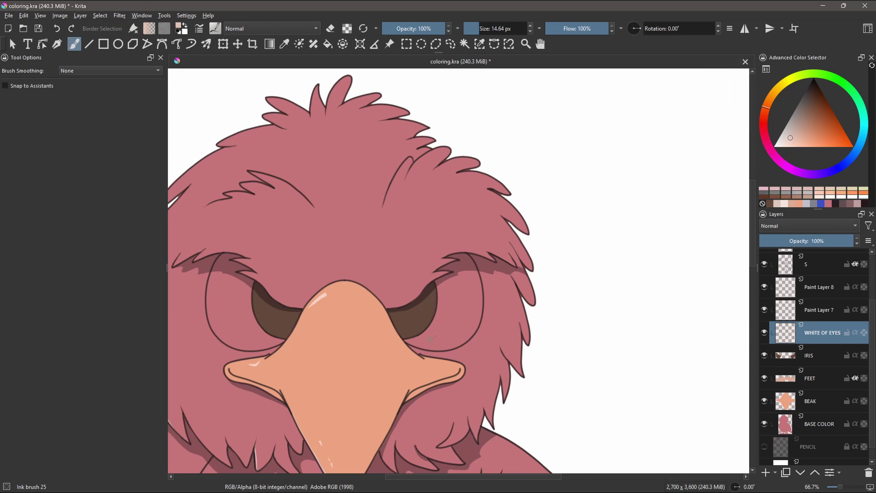
# Paint the first eye white and the area under its upper eyelid
pyautogui.moveTo(431, 338)
pyautogui.mouseDown()
pyautogui.moveTo(449, 301)
pyautogui.moveTo(479, 294)
pyautogui.mouseUp()
pyautogui.scroll(4, 454, 306)
pyautogui.moveTo(424, 223)
pyautogui.mouseDown()
pyautogui.moveTo(424, 288)
pyautogui.moveTo(417, 182)
pyautogui.moveTo(456, 295)
pyautogui.moveTo(557, 250)
pyautogui.moveTo(568, 303)
pyautogui.moveTo(326, 440)
pyautogui.moveTo(352, 417)
pyautogui.mouseUp()
pyautogui.scroll(-3, 351, 417)
pyautogui.press('[')
pyautogui.press('[')
pyautogui.press('[')
pyautogui.moveTo(315, 378); pyautogui.dragTo(272, 361)
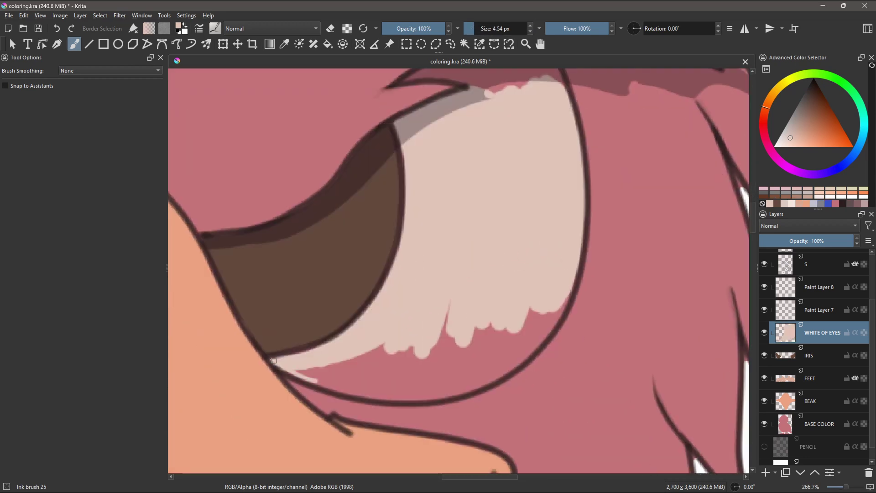
pyautogui.moveTo(315, 378); pyautogui.dragTo(410, 397)
pyautogui.scroll(5, 411, 273)
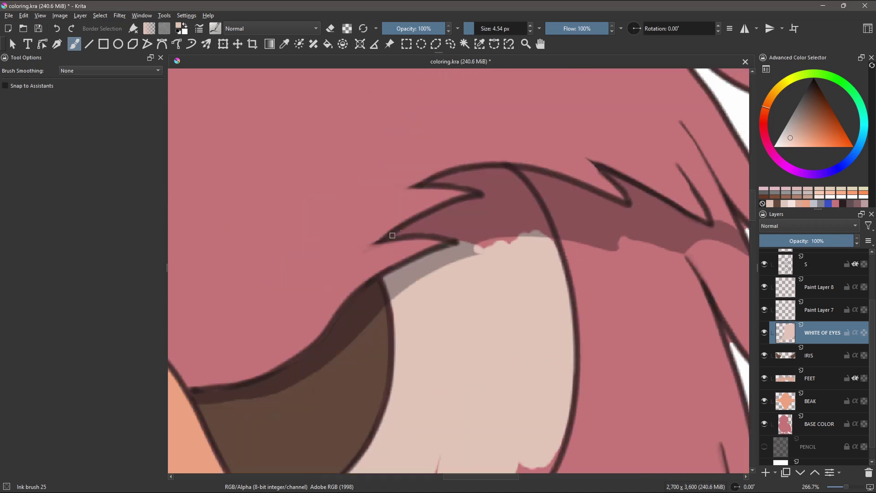
pyautogui.moveTo(479, 231); pyautogui.dragTo(397, 235)
pyautogui.moveTo(497, 171)
pyautogui.mouseDown()
pyautogui.moveTo(410, 226)
pyautogui.moveTo(496, 243)
pyautogui.mouseUp()
pyautogui.press(']')
pyautogui.press(']')
pyautogui.press(']')
pyautogui.moveTo(479, 213)
pyautogui.mouseDown()
pyautogui.moveTo(514, 195)
pyautogui.moveTo(518, 245)
pyautogui.mouseUp()
pyautogui.scroll(-5, 518, 244)
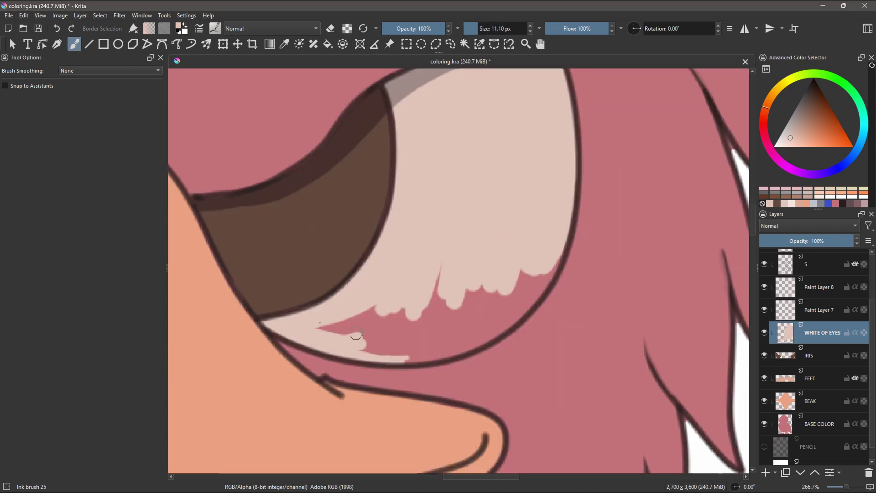
pyautogui.moveTo(329, 342); pyautogui.dragTo(392, 313)
pyautogui.moveTo(479, 315)
pyautogui.mouseDown()
pyautogui.moveTo(366, 343)
pyautogui.moveTo(530, 276)
pyautogui.moveTo(479, 338)
pyautogui.moveTo(431, 349)
pyautogui.moveTo(549, 259)
pyautogui.mouseUp()
# Erase a stray stroke, then fill the left eye white up to its eyelid
pyautogui.press('e')
pyautogui.moveTo(428, 369)
pyautogui.mouseDown()
pyautogui.moveTo(489, 353)
pyautogui.moveTo(428, 366)
pyautogui.mouseUp()
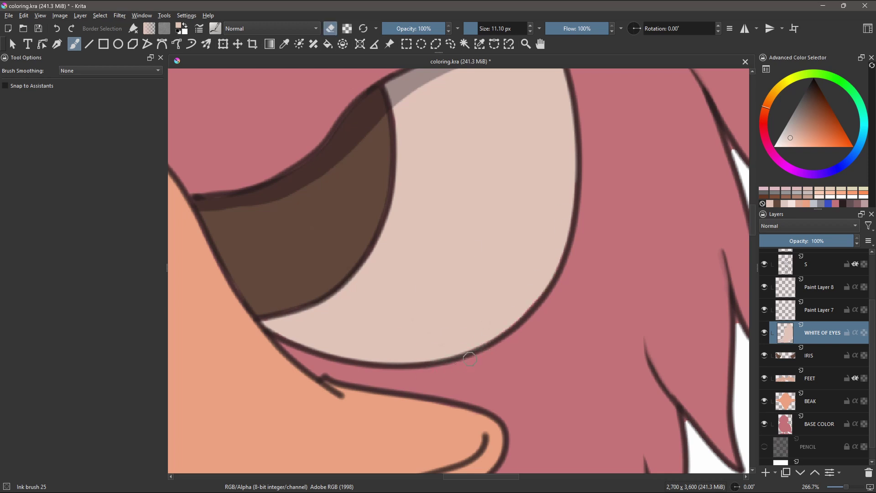
pyautogui.moveTo(577, 192); pyautogui.dragTo(578, 151)
pyautogui.scroll(-2, 313, 231)
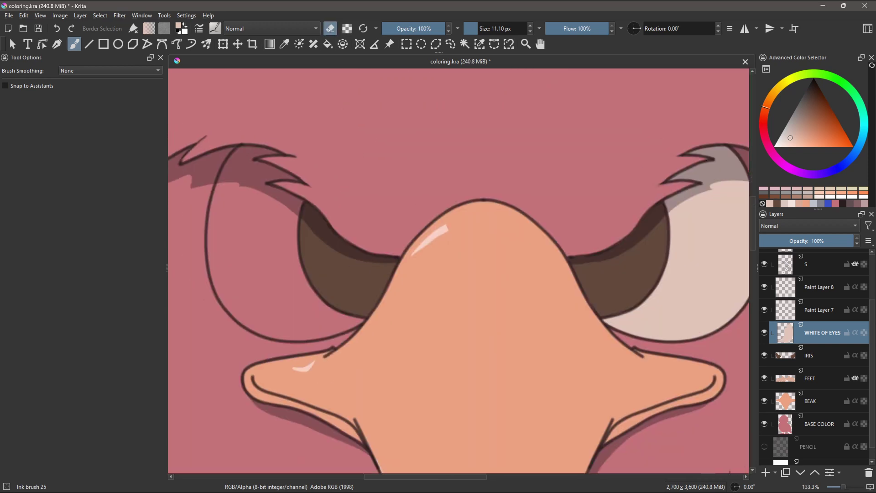
pyautogui.press('e')
pyautogui.moveTo(233, 226); pyautogui.dragTo(295, 274)
pyautogui.moveTo(295, 240)
pyautogui.mouseDown()
pyautogui.moveTo(219, 246)
pyautogui.moveTo(233, 199)
pyautogui.moveTo(288, 219)
pyautogui.moveTo(240, 309)
pyautogui.moveTo(264, 286)
pyautogui.mouseUp()
pyautogui.scroll(4, 227, 190)
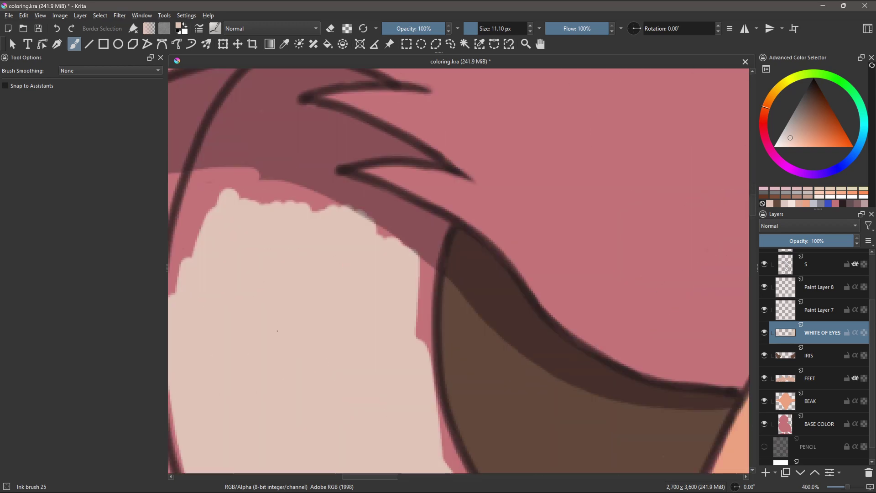
pyautogui.moveTo(428, 328); pyautogui.dragTo(438, 230)
pyautogui.moveTo(311, 180); pyautogui.dragTo(439, 226)
pyautogui.moveTo(412, 365)
pyautogui.mouseDown()
pyautogui.moveTo(356, 206)
pyautogui.moveTo(288, 203)
pyautogui.moveTo(258, 302)
pyautogui.moveTo(270, 244)
pyautogui.mouseUp()
pyautogui.moveTo(260, 362); pyautogui.dragTo(257, 458)
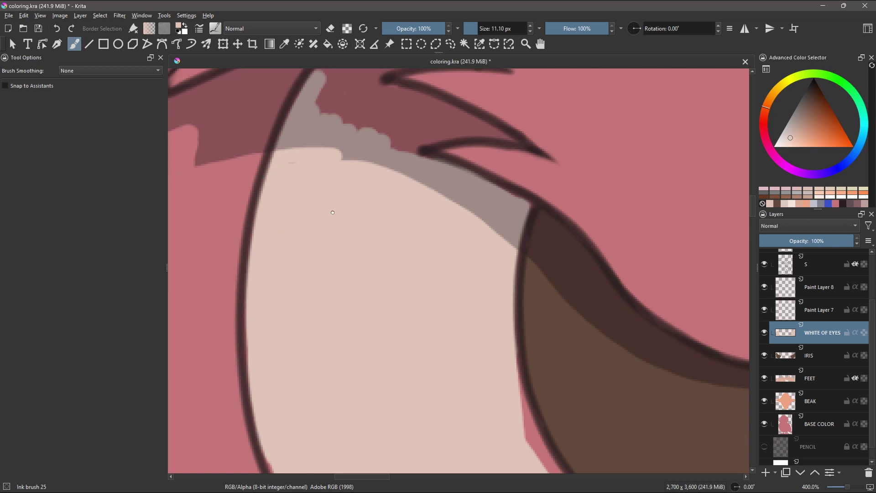
pyautogui.scroll(3, 288, 274)
# With smaller brushes, cover remaining pink gaps along the eyelids, eye bottom and iris edges
pyautogui.press('[')
pyautogui.press('[')
pyautogui.press('[')
pyautogui.moveTo(333, 304)
pyautogui.mouseDown()
pyautogui.moveTo(399, 323)
pyautogui.moveTo(364, 362)
pyautogui.mouseUp()
pyautogui.moveTo(308, 263)
pyautogui.mouseDown()
pyautogui.moveTo(403, 274)
pyautogui.moveTo(322, 301)
pyautogui.moveTo(428, 340)
pyautogui.moveTo(404, 351)
pyautogui.moveTo(301, 308)
pyautogui.moveTo(360, 269)
pyautogui.mouseUp()
pyautogui.press('[')
pyautogui.press('[')
pyautogui.moveTo(339, 347); pyautogui.dragTo(349, 368)
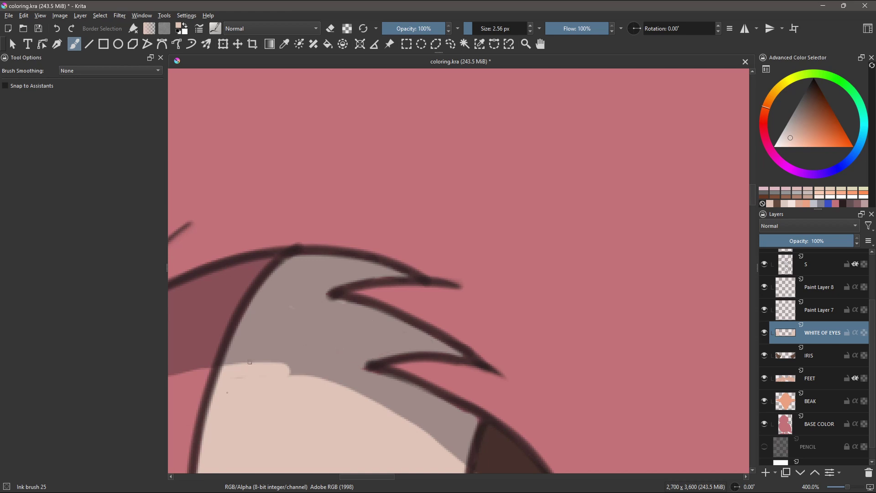
pyautogui.scroll(-5, 250, 361)
pyautogui.hscroll(2, 183, 326)
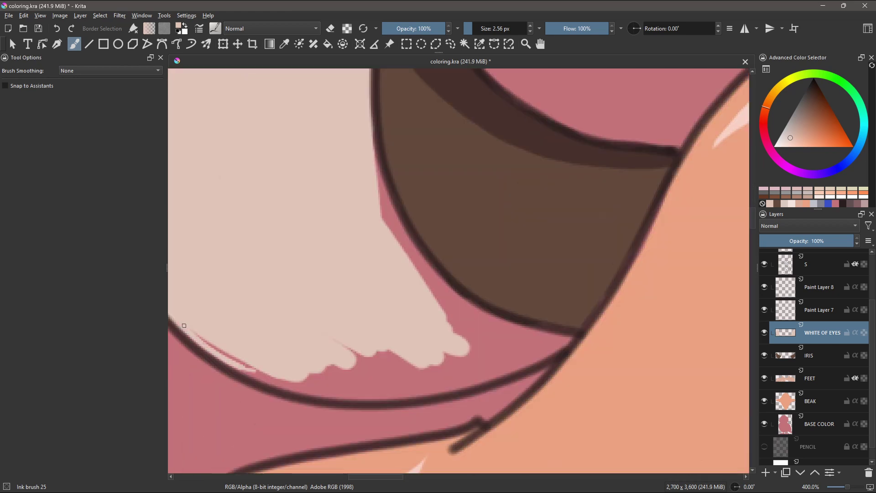
pyautogui.moveTo(183, 326)
pyautogui.mouseDown()
pyautogui.moveTo(237, 362)
pyautogui.moveTo(360, 393)
pyautogui.mouseUp()
pyautogui.moveTo(376, 138)
pyautogui.mouseDown()
pyautogui.moveTo(386, 233)
pyautogui.moveTo(472, 335)
pyautogui.mouseUp()
pyautogui.press(']')
pyautogui.press(']')
pyautogui.press(']')
pyautogui.moveTo(302, 361)
pyautogui.mouseDown()
pyautogui.moveTo(453, 322)
pyautogui.moveTo(339, 390)
pyautogui.moveTo(513, 344)
pyautogui.mouseUp()
pyautogui.press('[')
pyautogui.press('[')
pyautogui.press('[')
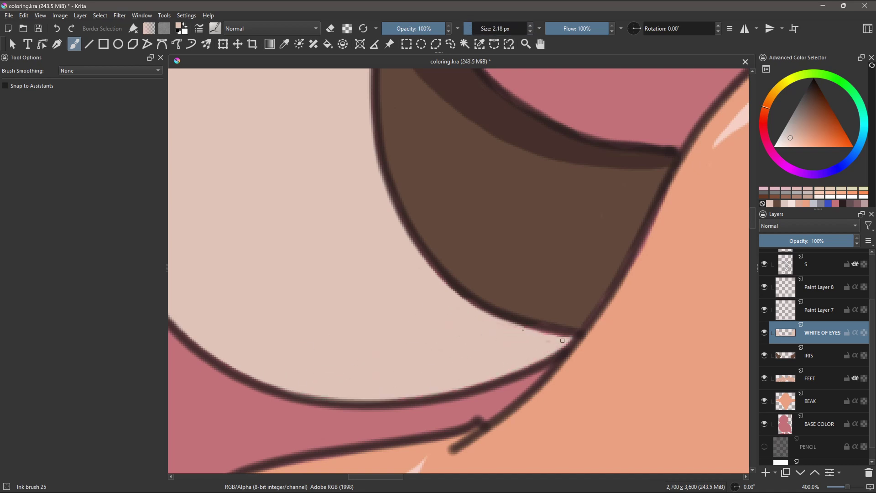
pyautogui.scroll(-5, 536, 330)
pyautogui.scroll(-2, 535, 330)
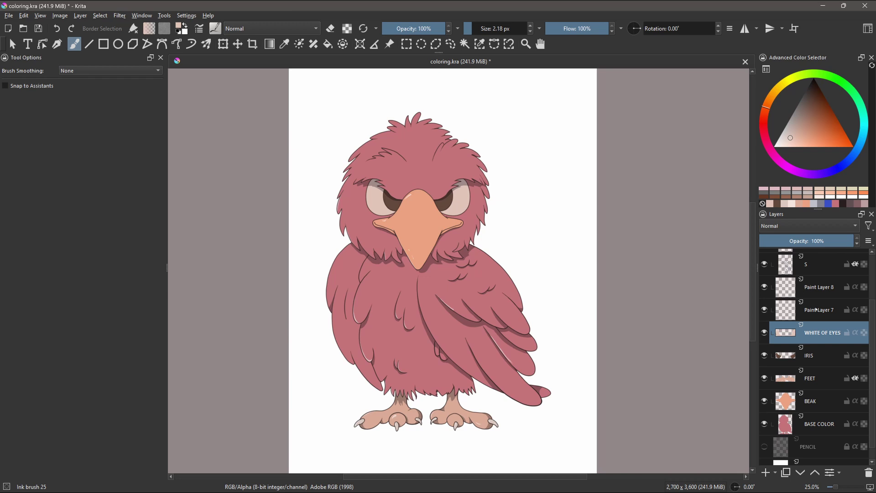
# Rename Paint Layer 7 to BODY, delete Paint Layer 8, move BODY above BASE COLOR, pick brown
pyautogui.doubleClick(815, 310)
pyautogui.write('B')
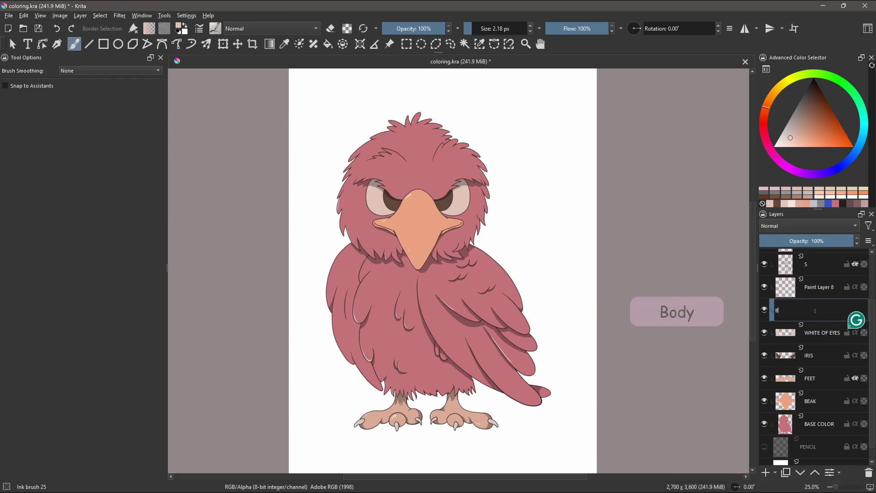
pyautogui.write('ODY')
pyautogui.press('Return')
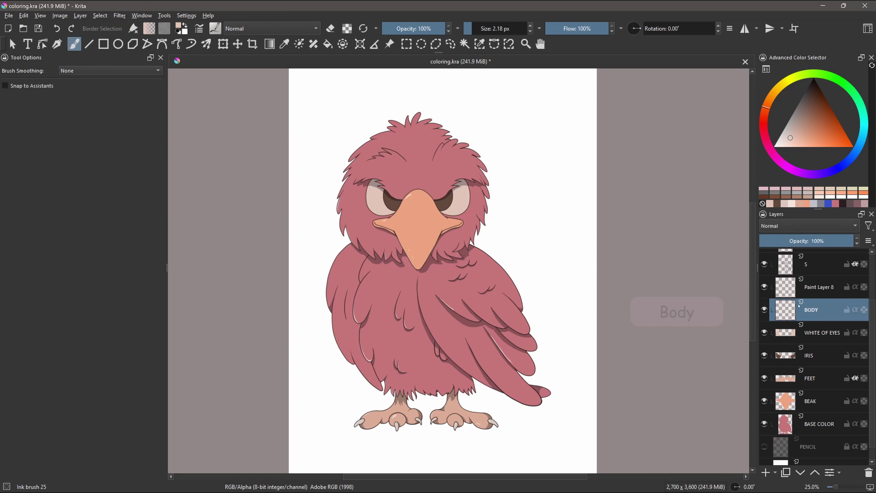
pyautogui.click(813, 289)
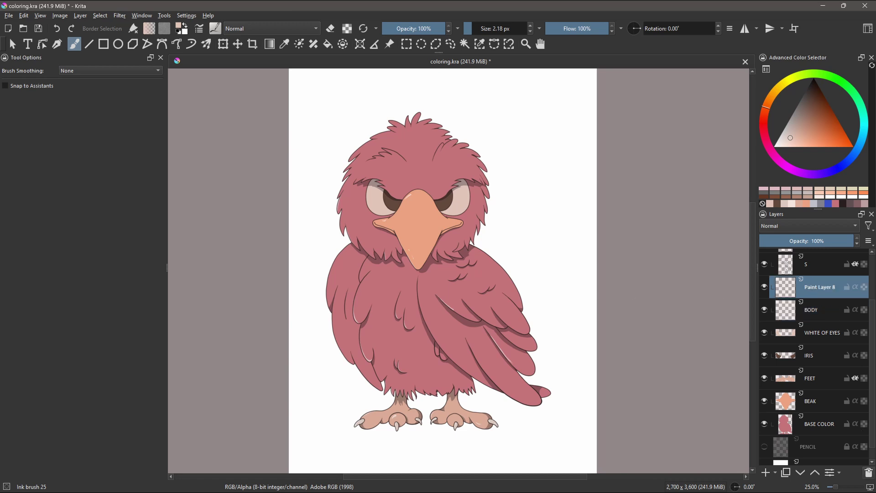
pyautogui.hotkey('shift', 'Delete')
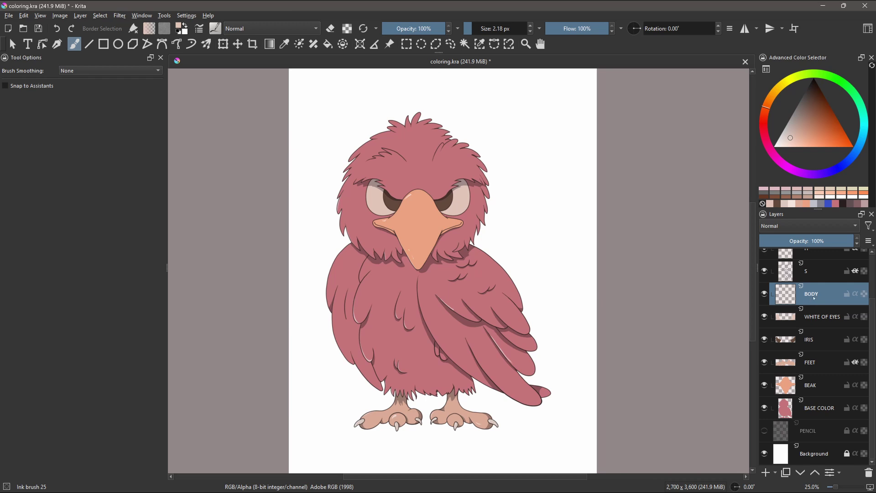
pyautogui.moveTo(814, 294); pyautogui.dragTo(806, 387)
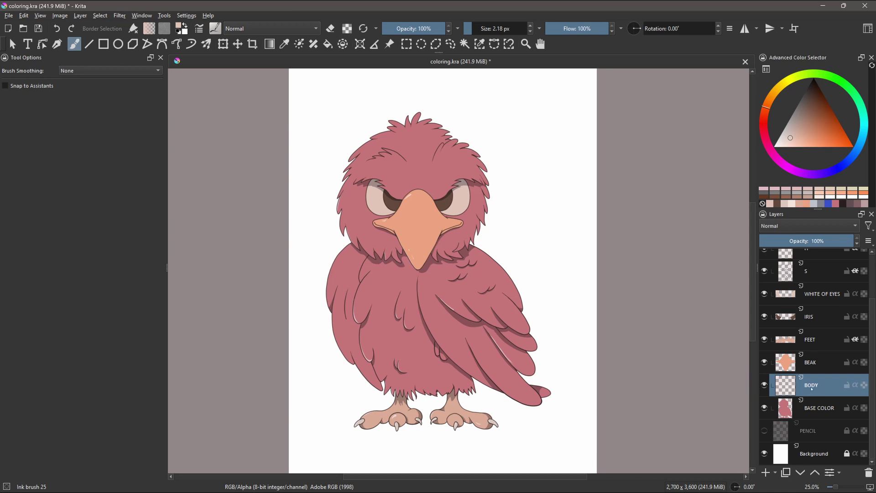
pyautogui.click(808, 120)
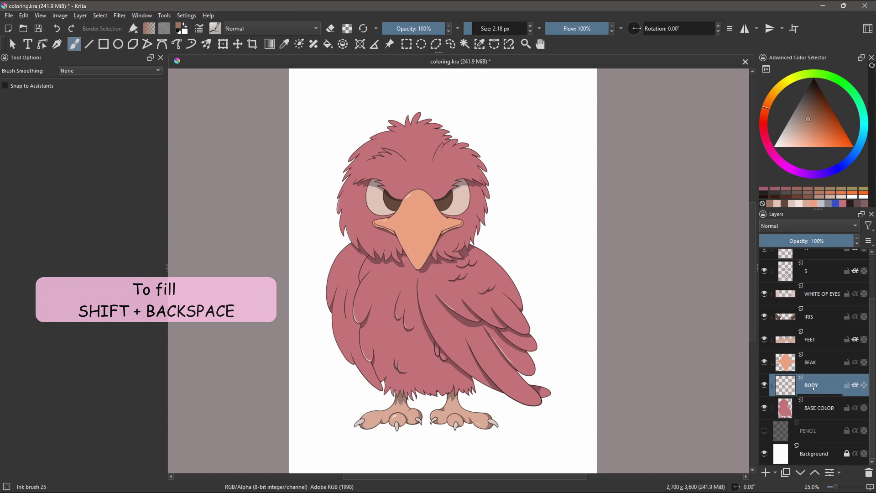
# Fill the BODY layer with the foreground brown
pyautogui.hotkey('shift', 'BackSpace')
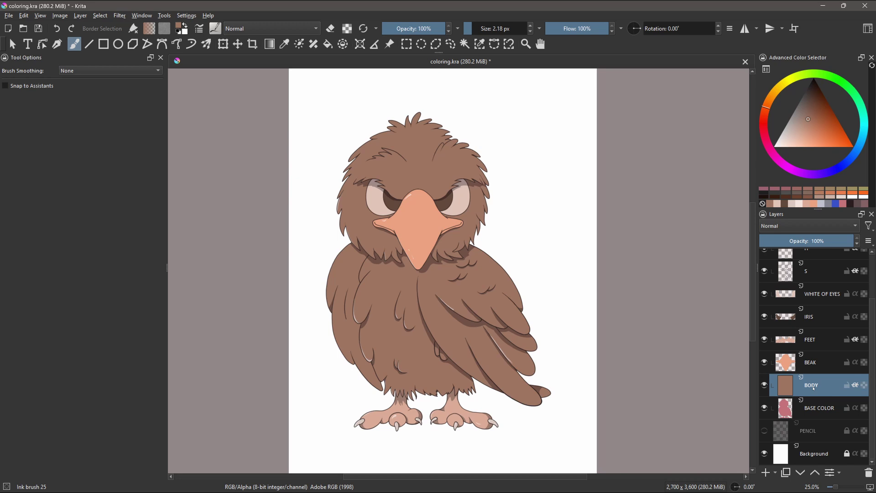
# Shift the BODY brown toward red and lower its saturation with Hue/Saturation (Ctrl+U)
pyautogui.hotkey('ctrl', 'u')
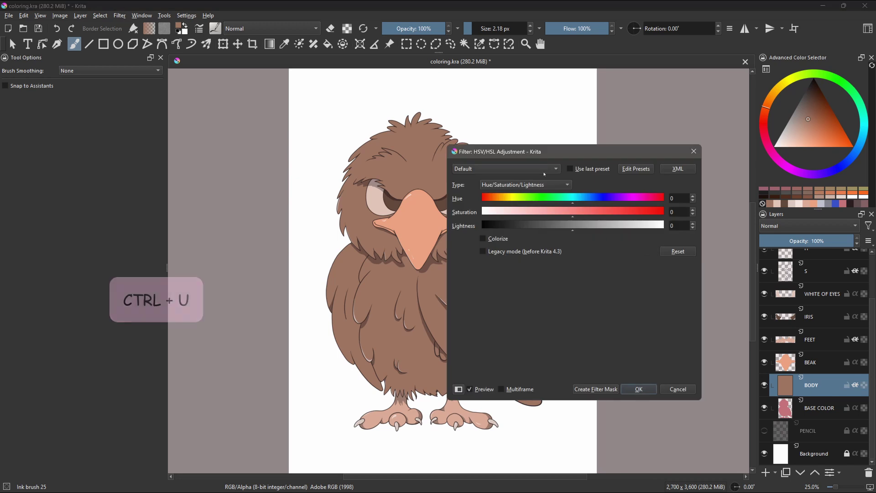
pyautogui.moveTo(625, 157); pyautogui.dragTo(705, 138)
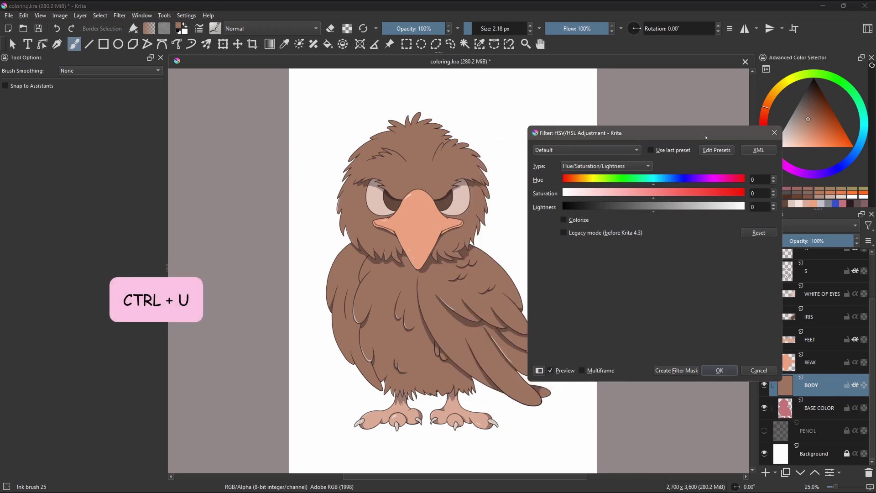
pyautogui.moveTo(659, 182); pyautogui.dragTo(647, 184)
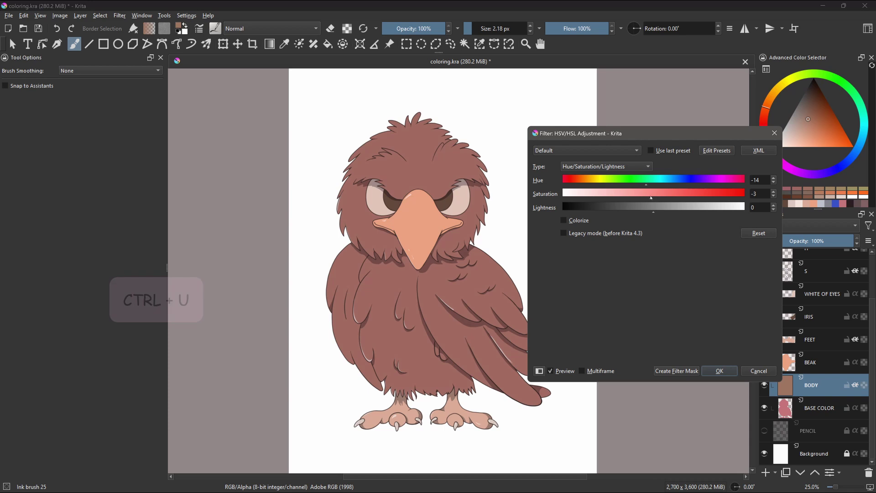
pyautogui.moveTo(654, 197)
pyautogui.mouseDown()
pyautogui.moveTo(631, 199)
pyautogui.moveTo(643, 213)
pyautogui.mouseUp()
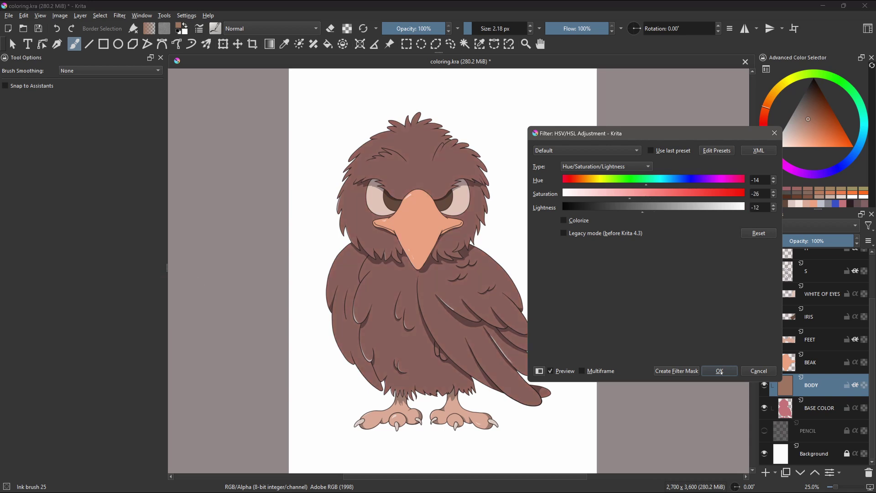
pyautogui.click(721, 373)
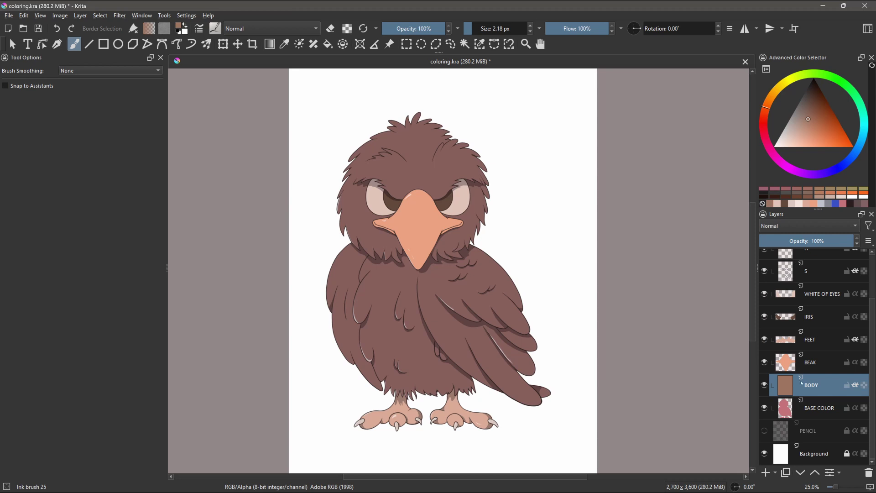
# Darken the IRIS layer by lowering its lightness in Hue/Saturation
pyautogui.click(812, 321)
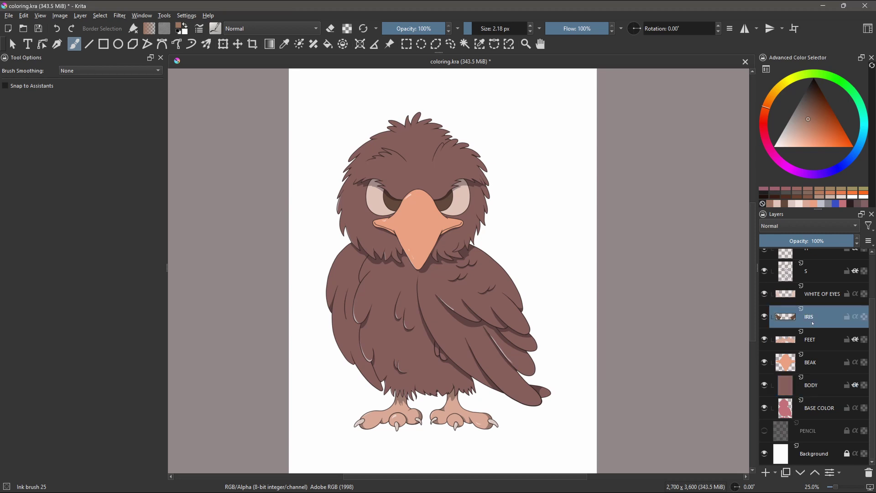
pyautogui.hotkey('ctrl', 'u')
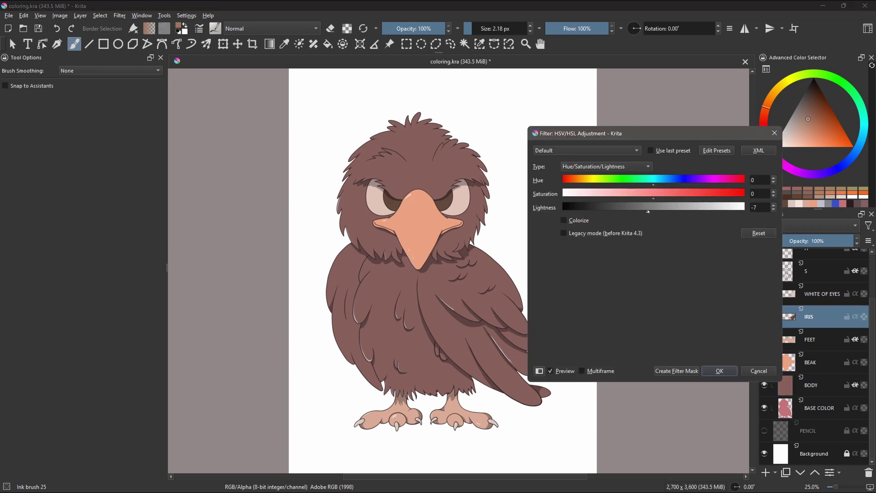
pyautogui.moveTo(639, 213); pyautogui.dragTo(631, 214)
pyautogui.click(715, 372)
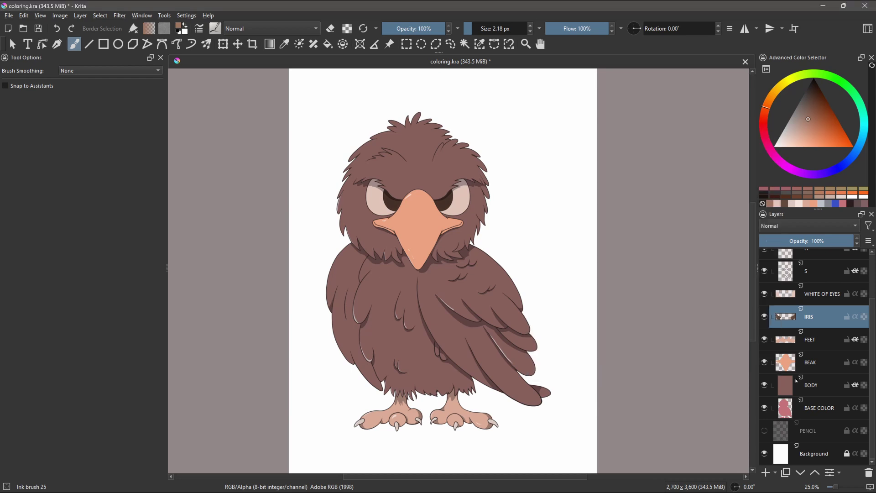